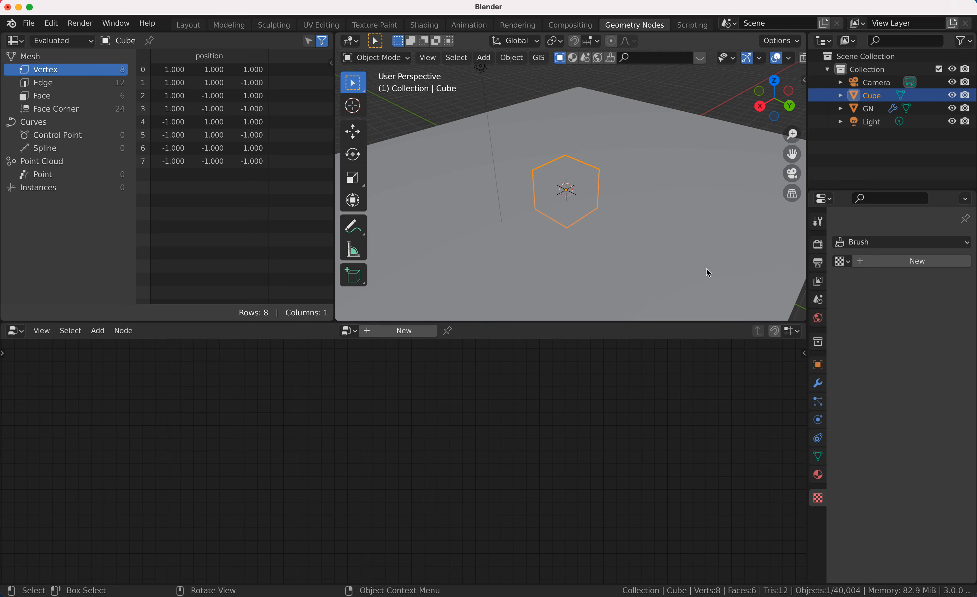
Scale the cube's mesh down in Edit Mode to about 0.21 of its size.
key(Tab)
key(s)
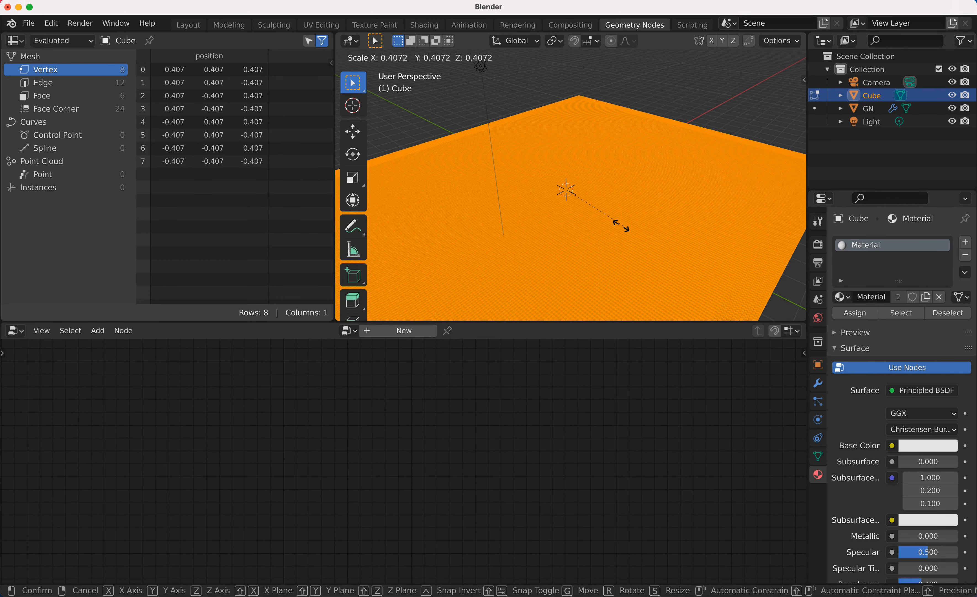
click(599, 215)
key(Tab)
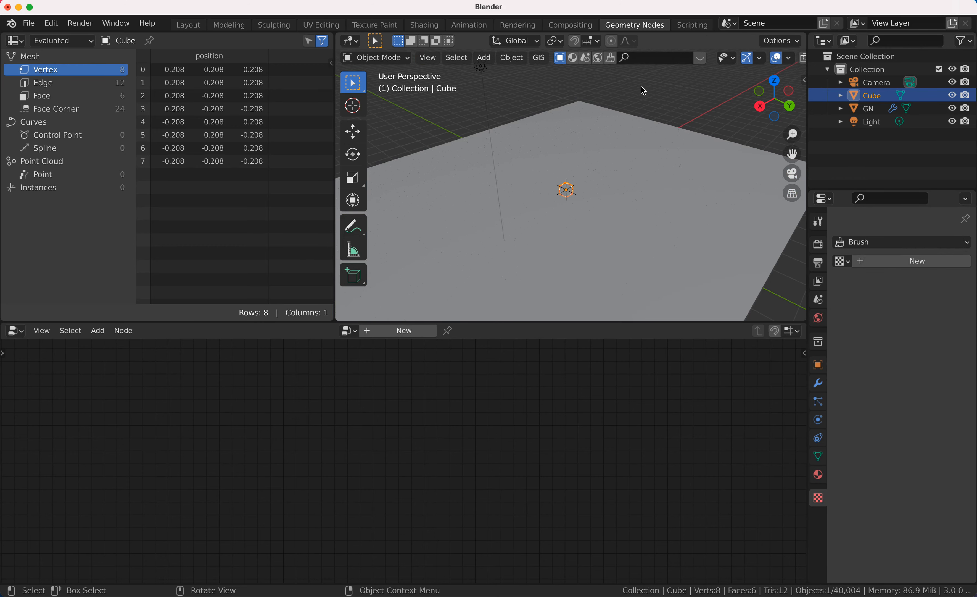
Turn off the viewport overlays while in Edit Mode, and return to Object Mode.
key(Tab)
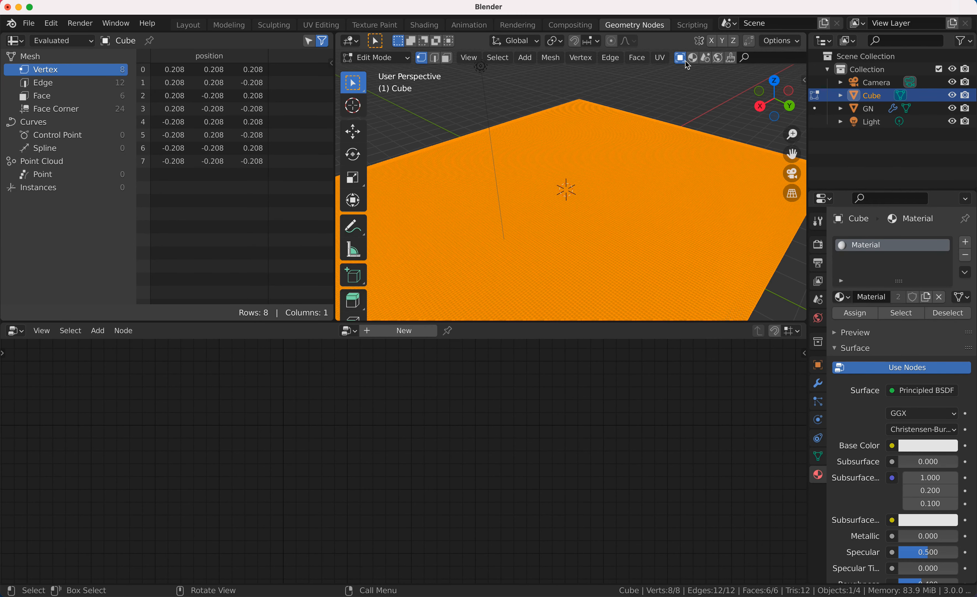
scroll(694, 59, right, 5)
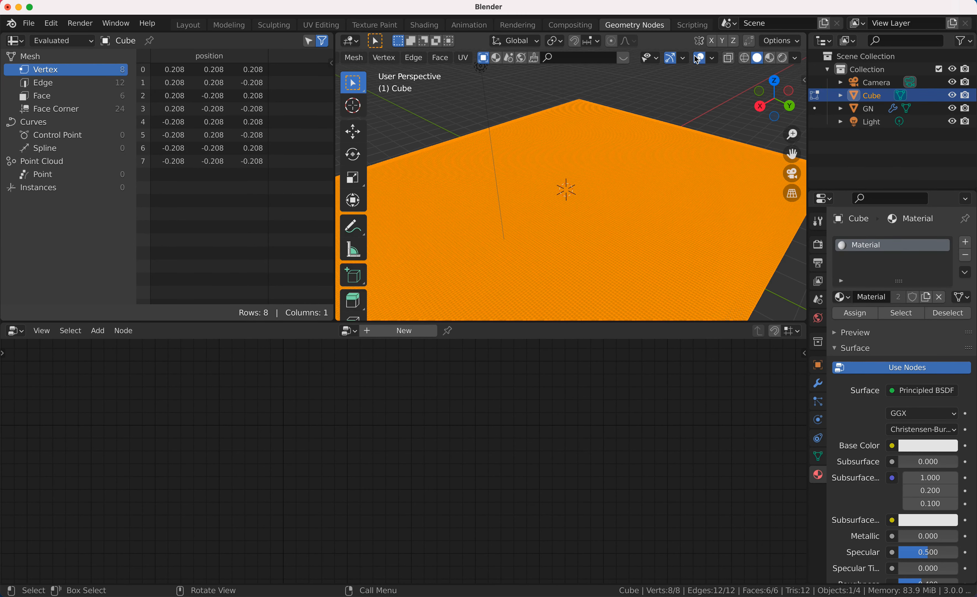
click(701, 59)
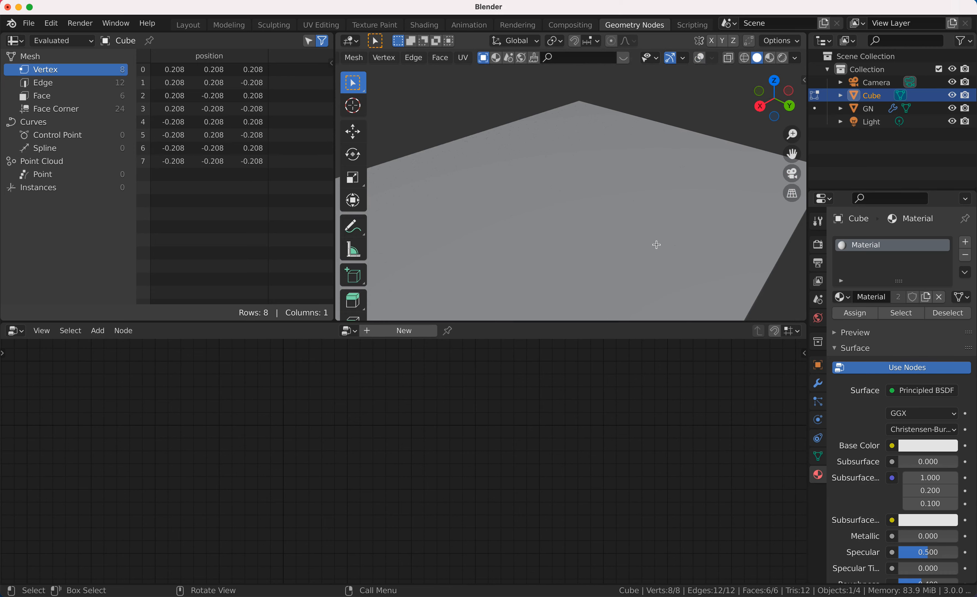
key(Tab)
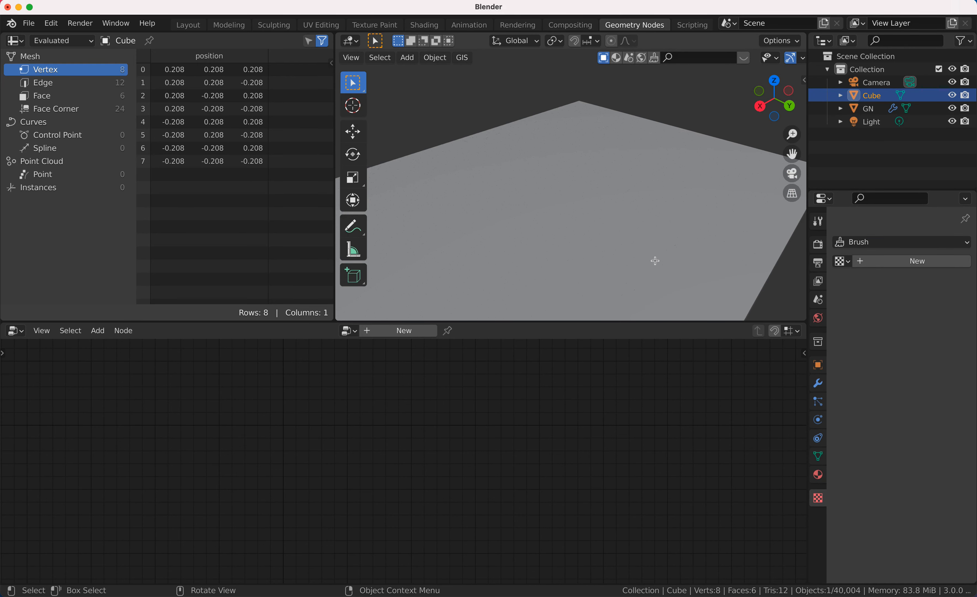
Shrink the cube's mesh further in Edit Mode until its vertices lie about 0.039 from the origin on each axis.
key(Tab)
key(s)
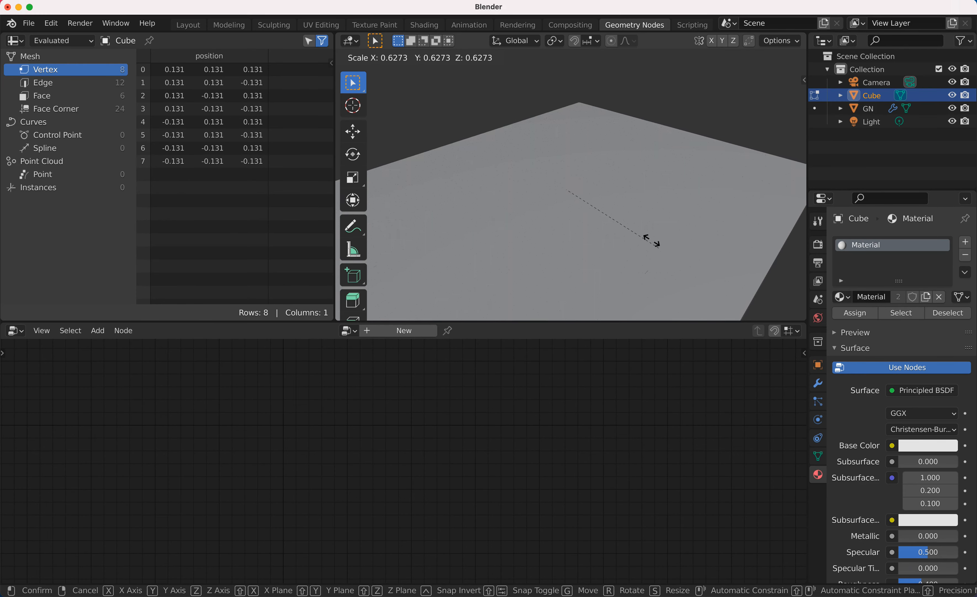
click(593, 202)
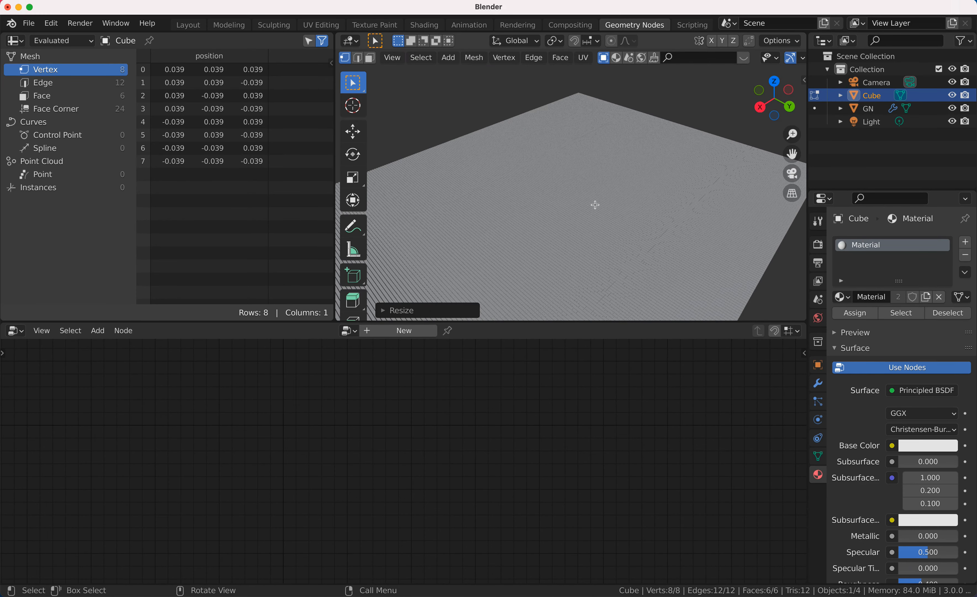
key(Tab)
Select the GN object and insert an Attribute Separate XYZ node between its Attribute Sample Texture and Point Instance nodes.
click(634, 234)
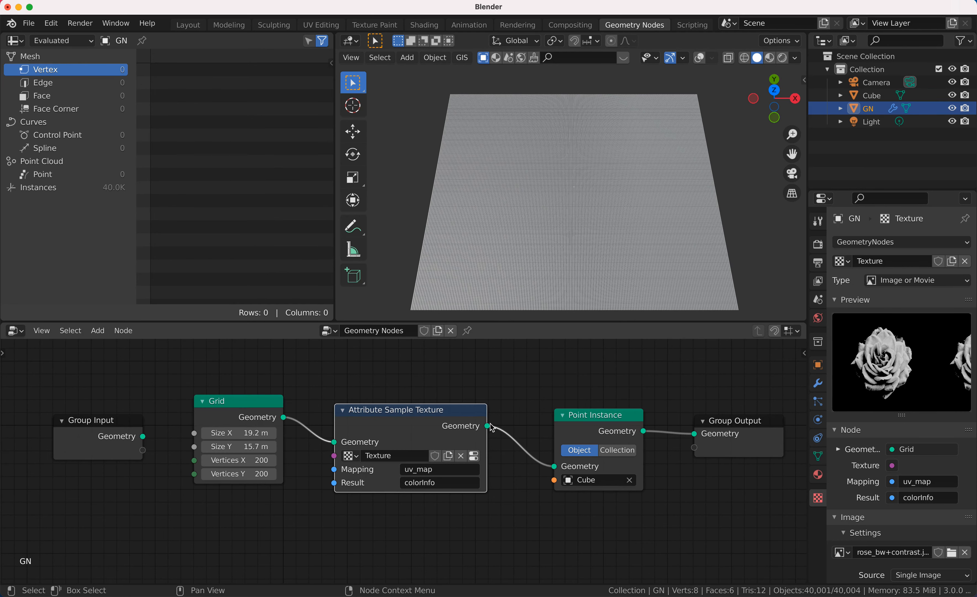
scroll(493, 428, right, 5)
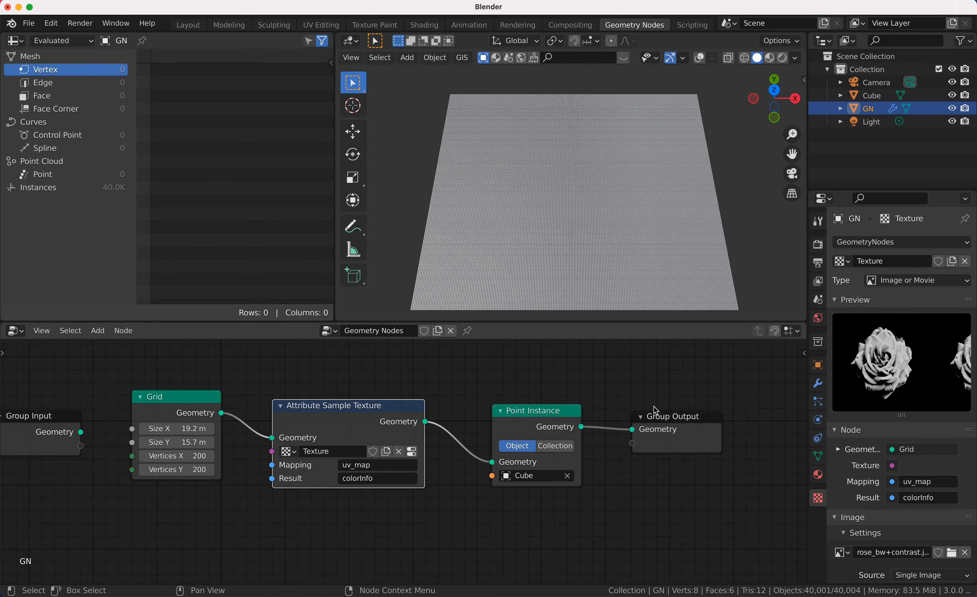
drag(655, 410, 688, 406)
drag(563, 411, 614, 403)
key(shift+a)
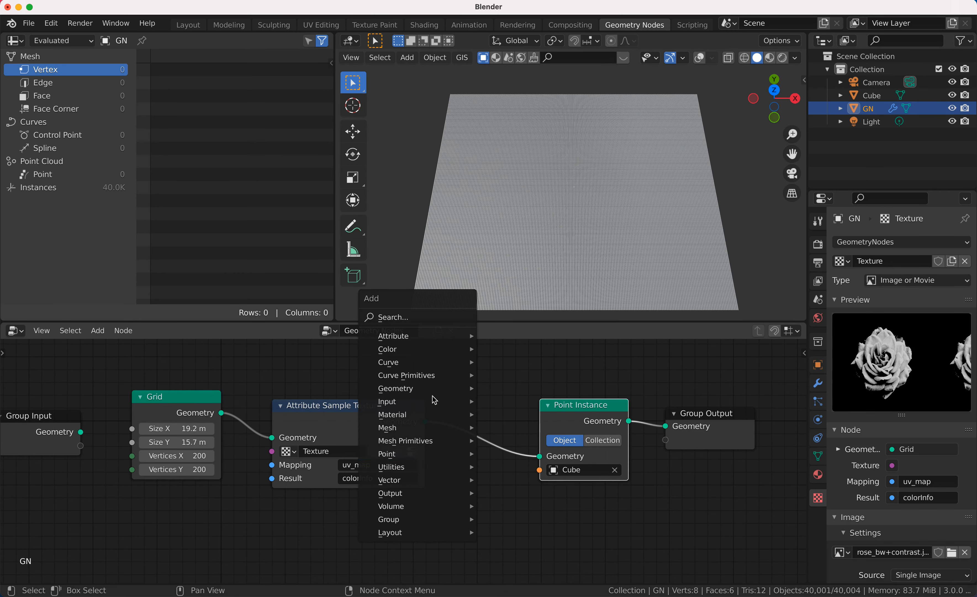
mouse_move(449, 344)
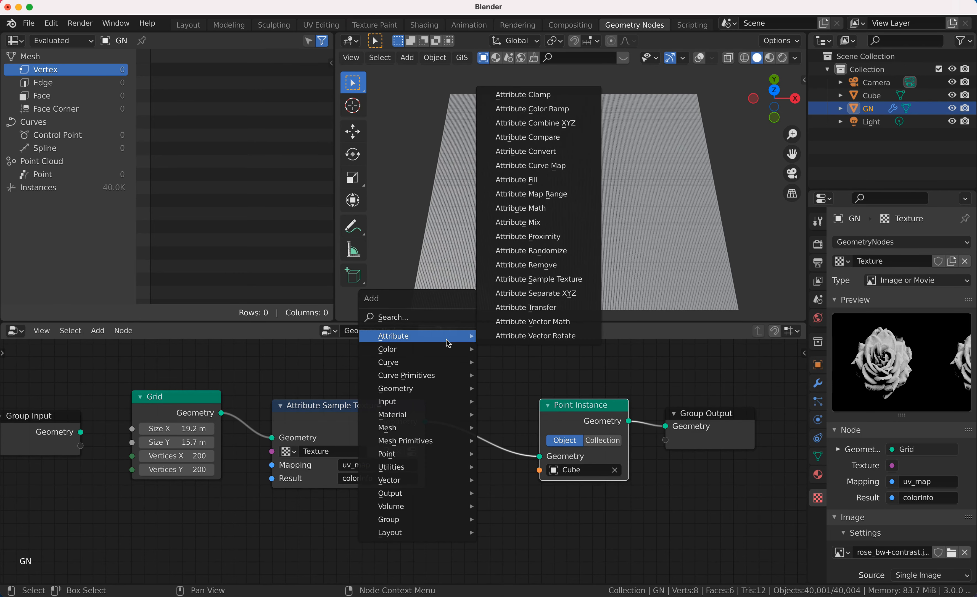
click(535, 293)
click(474, 401)
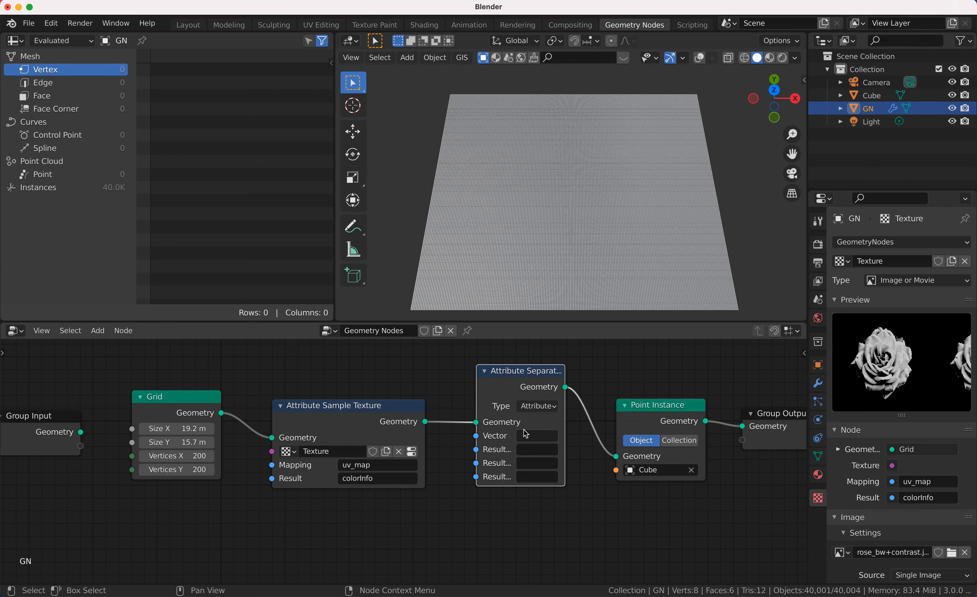
Set the Attribute Separate XYZ node's Vector input to the colorInfo attribute.
click(533, 435)
text(colo)
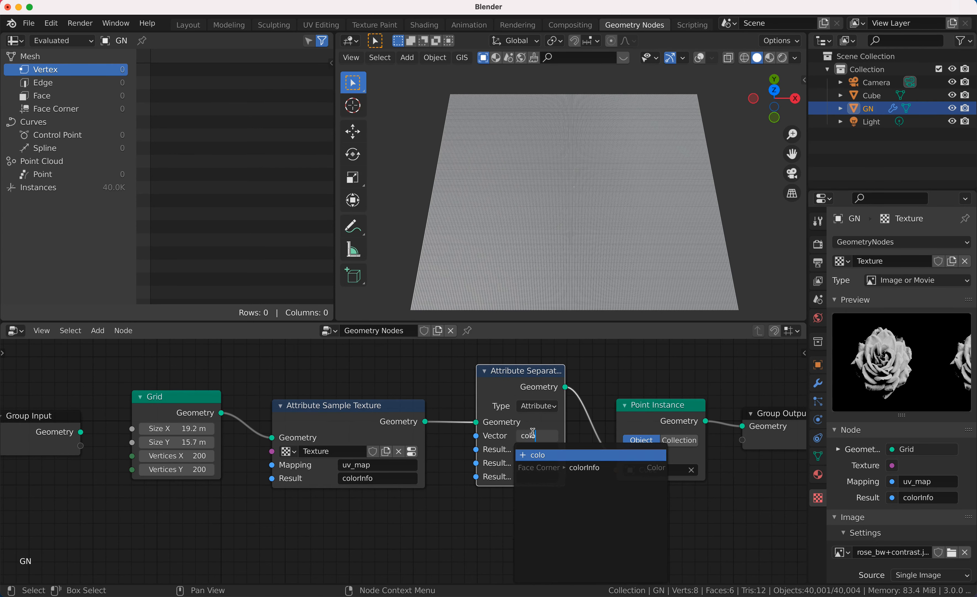
key(Down)
key(Return)
Name the three result attributes of the Attribute Separate XYZ node r, g and b.
click(533, 448)
text(r)
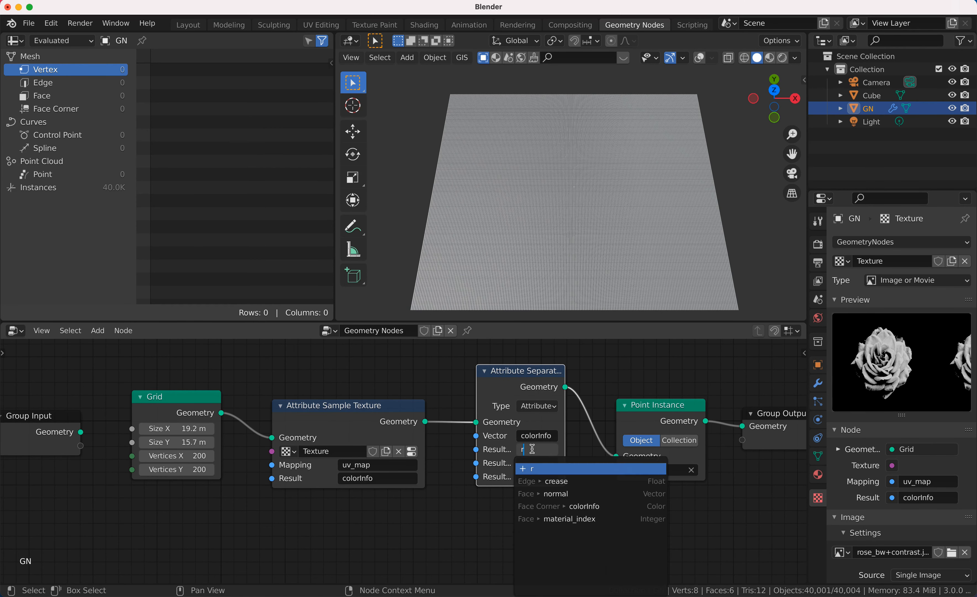
key(Return)
click(534, 461)
text(g)
key(Return)
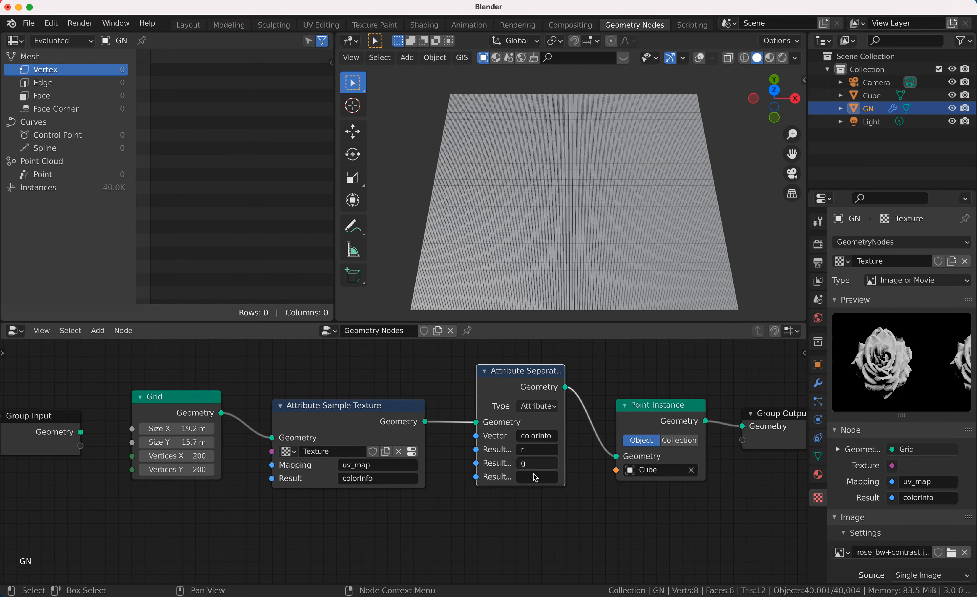
click(536, 477)
text(b)
key(Return)
Insert an Attribute Combine XYZ node between the Attribute Separate XYZ and Point Instance nodes.
scroll(536, 464, right, 3)
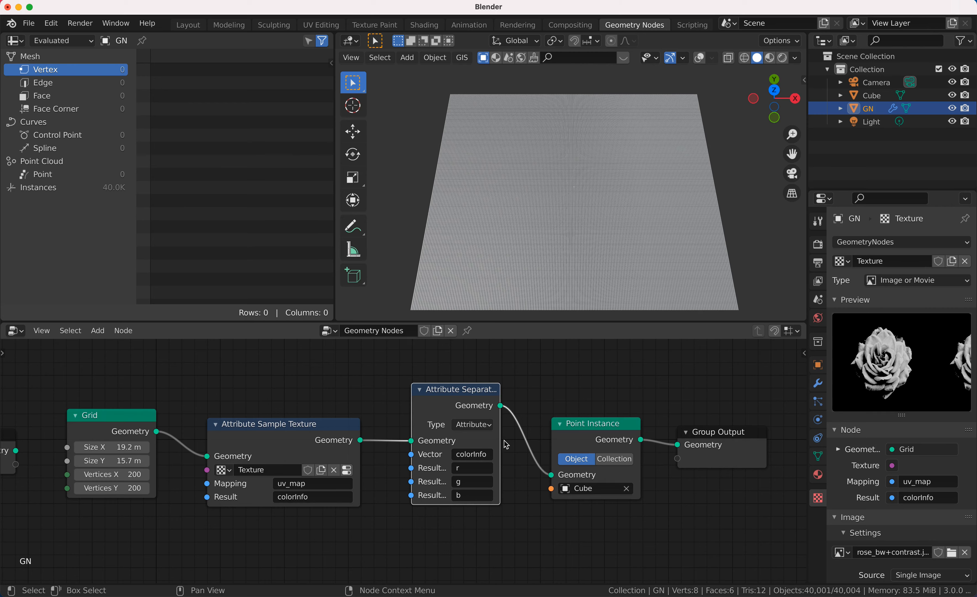
key(shift+a)
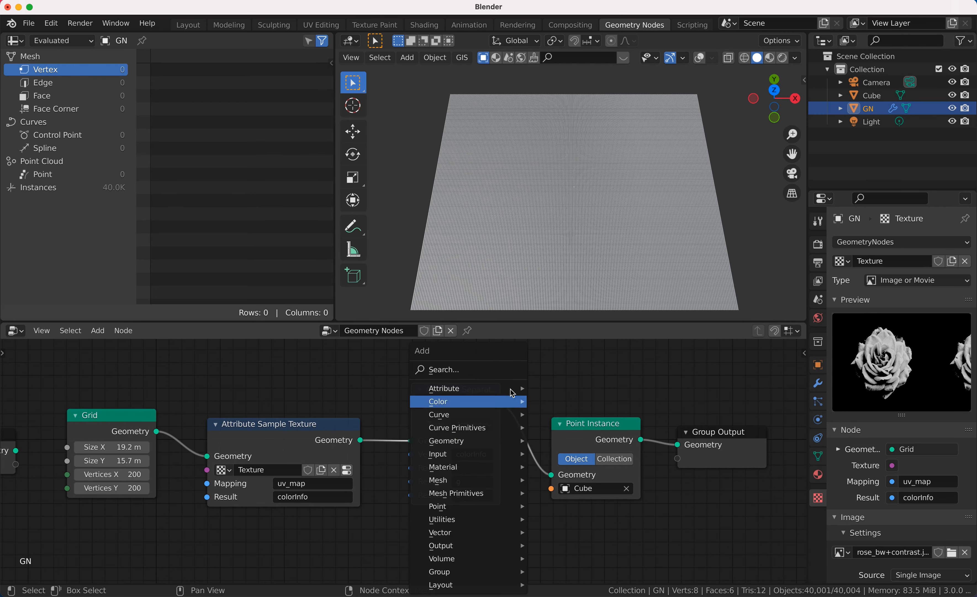
mouse_move(512, 389)
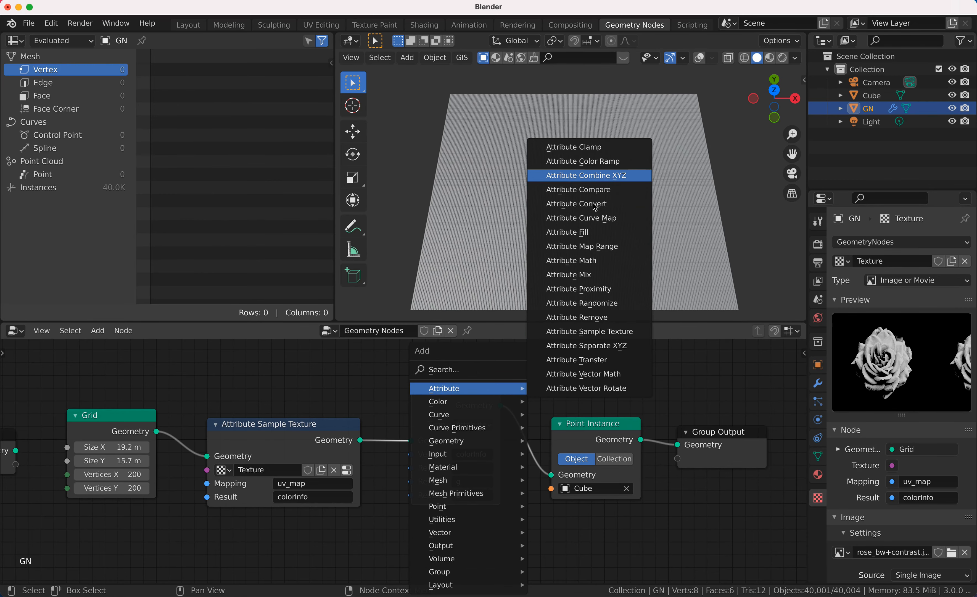
click(596, 176)
click(551, 368)
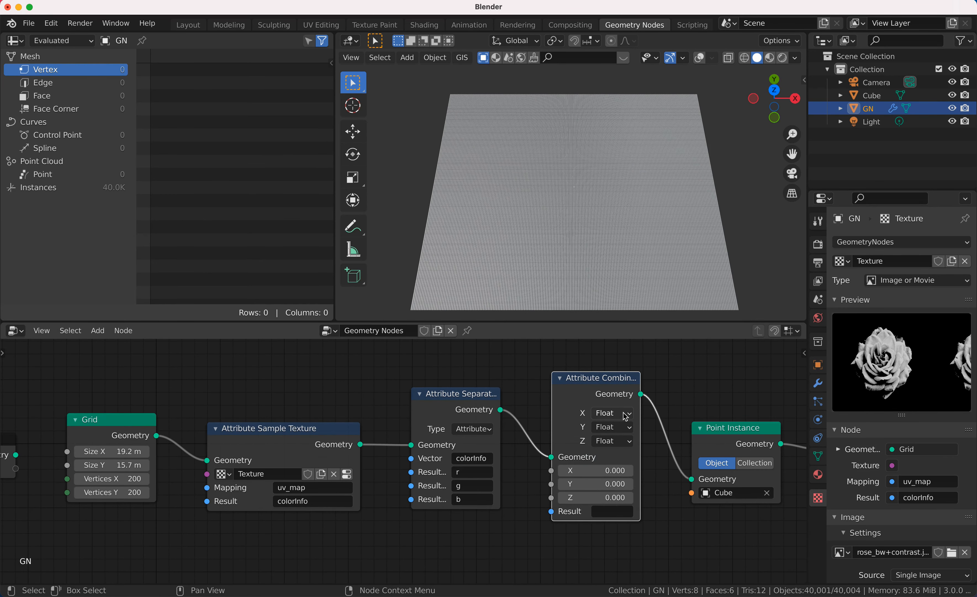
Set both the X and Y values of the Attribute Combine XYZ node to 1.
click(597, 471)
text(1)
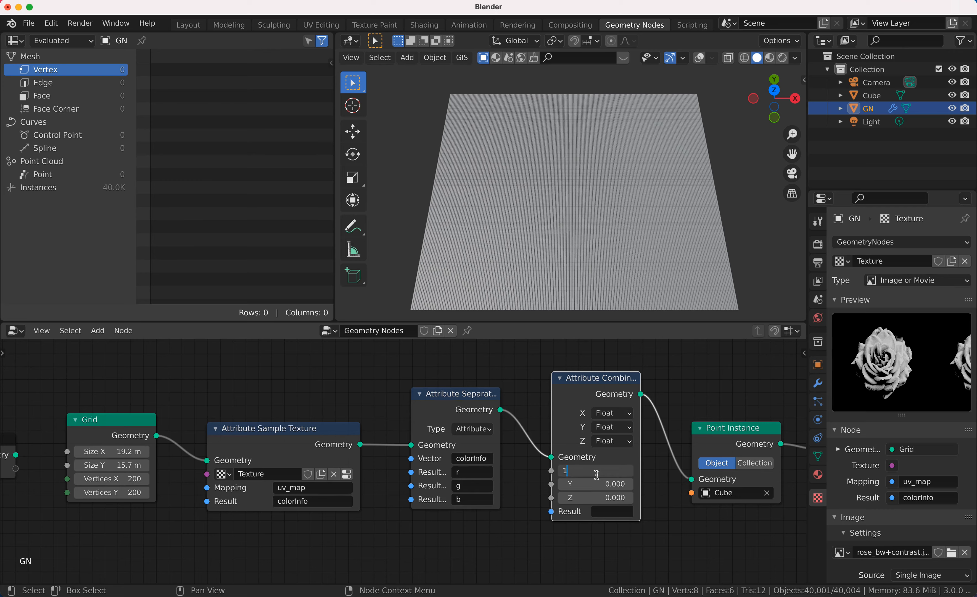
key(Return)
click(604, 484)
text(1)
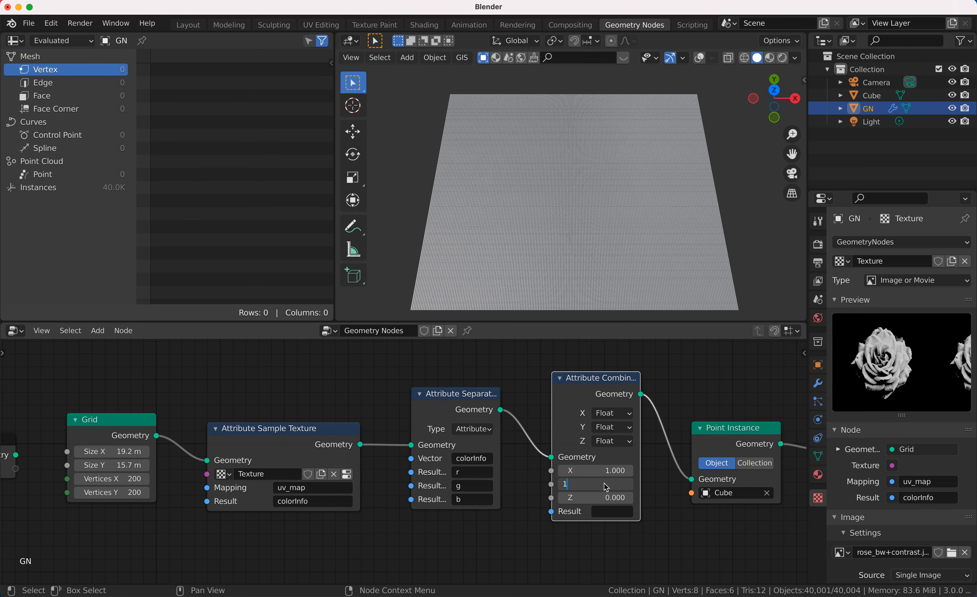
key(Return)
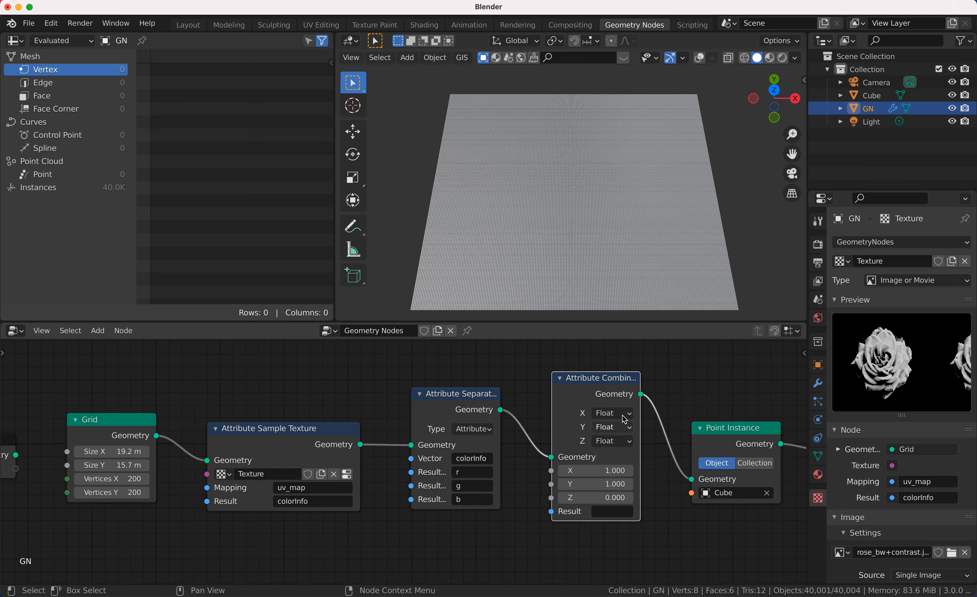
Switch the Attribute Combine XYZ node's Z input to Attribute and assign it the b attribute.
click(617, 440)
click(617, 455)
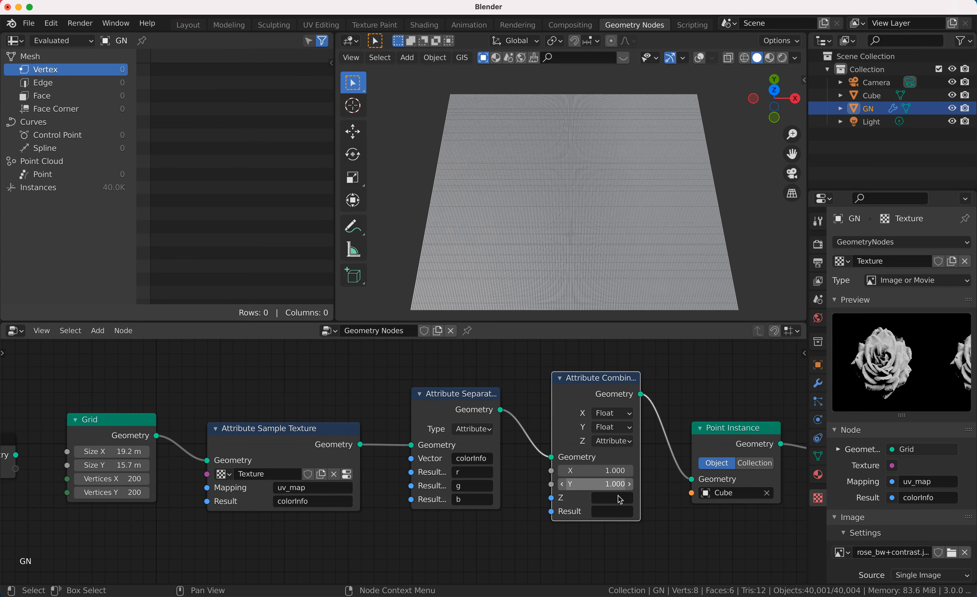
click(613, 497)
text(b)
key(Return)
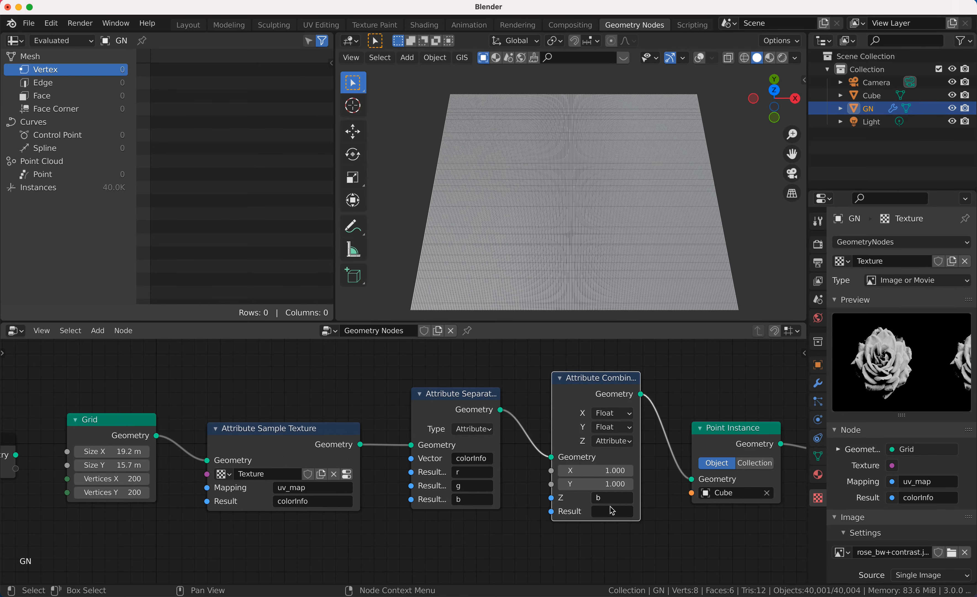
Set the Attribute Combine XYZ node's Result attribute to scale.
click(610, 511)
text(c)
key(BackSpace)
text(scale)
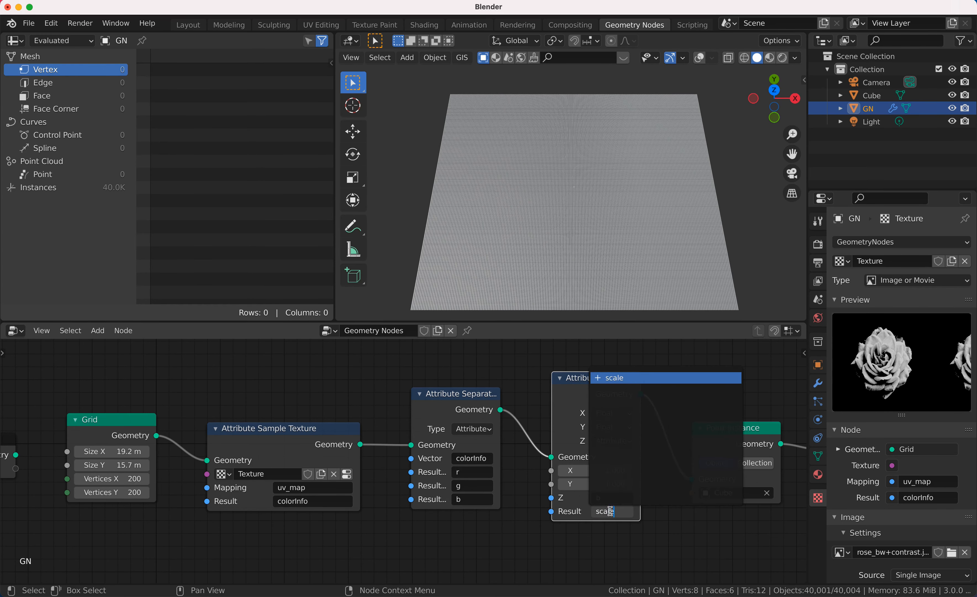
key(Return)
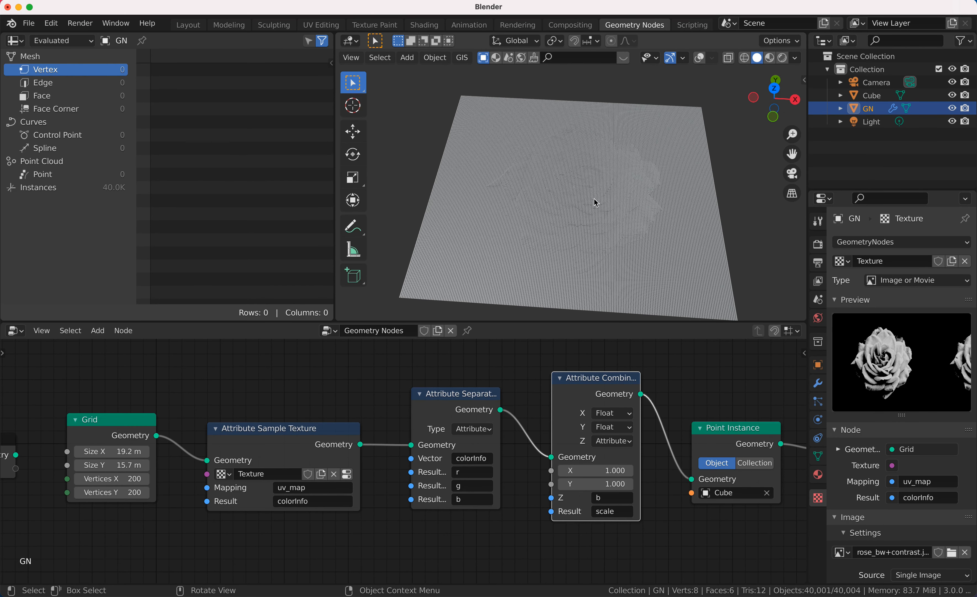
Insert an Attribute Math node between the Attribute Separate XYZ and Attribute Combine XYZ nodes.
key(shift+a)
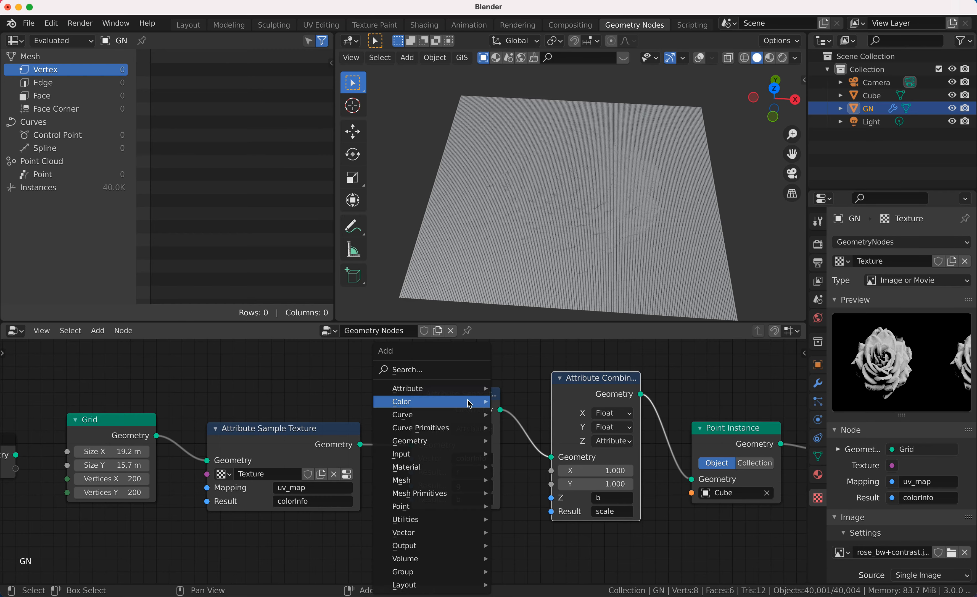
mouse_move(472, 390)
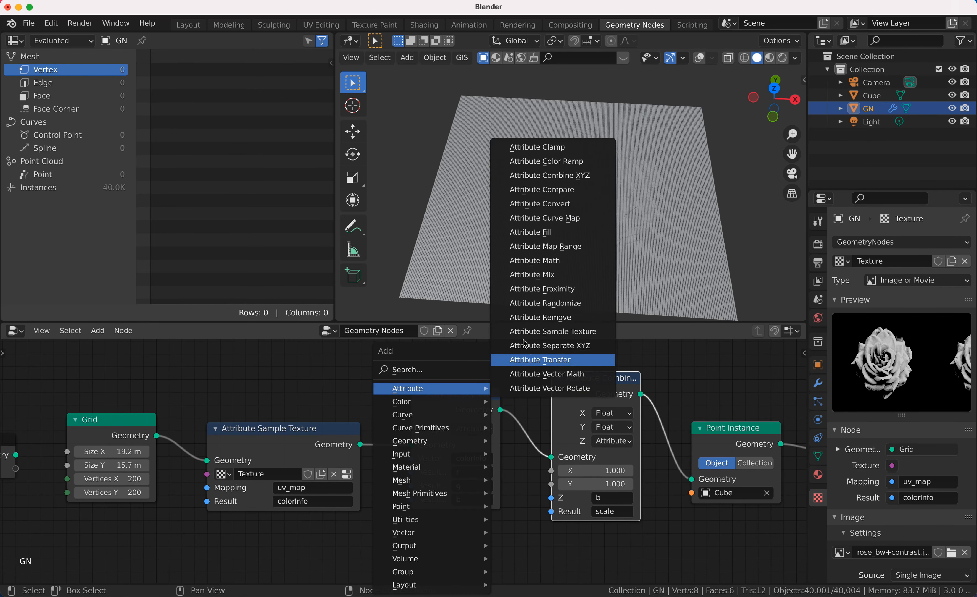
click(524, 260)
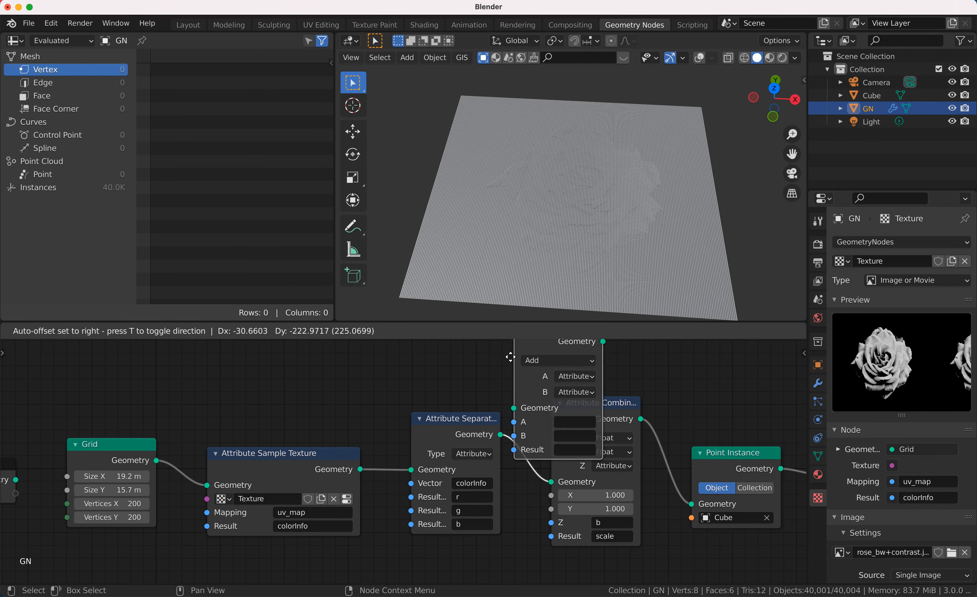
click(555, 428)
Set the Attribute Math node's operation to Multiply and its A input to the b attribute.
click(589, 448)
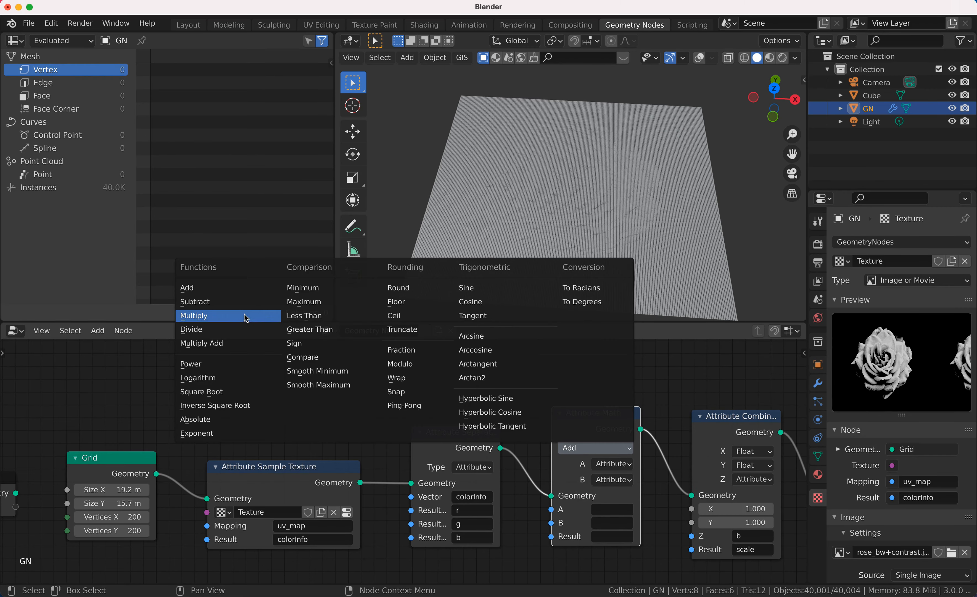
click(194, 316)
click(608, 508)
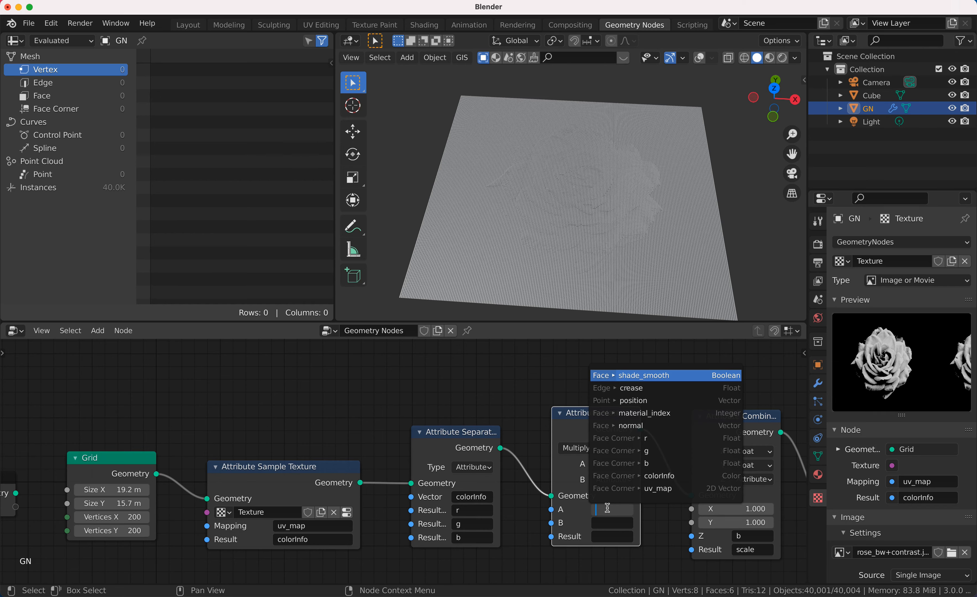
key(Escape)
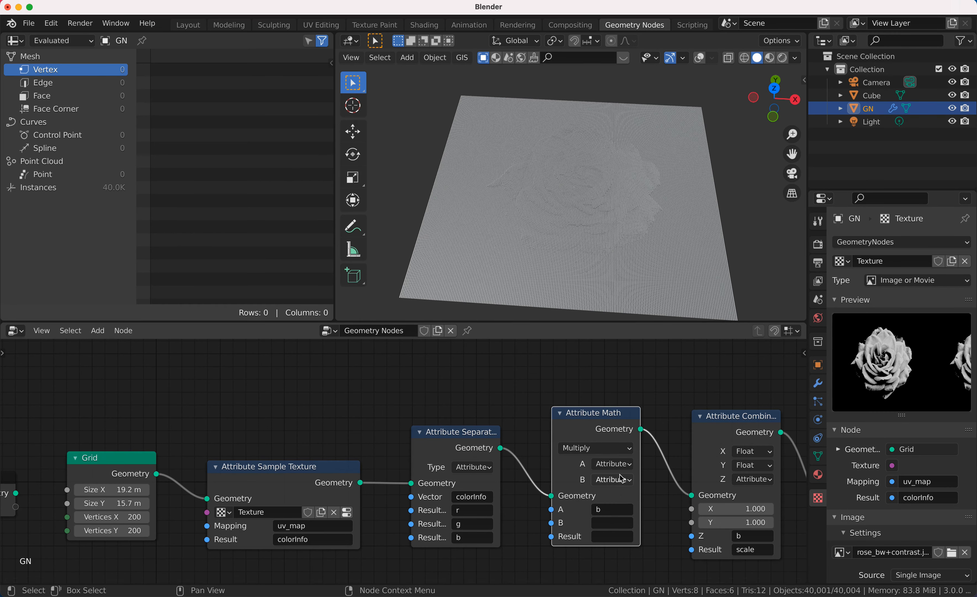
Set the Attribute Math node's B input to a Float of 100 and its Result attribute to b.
click(614, 480)
click(614, 508)
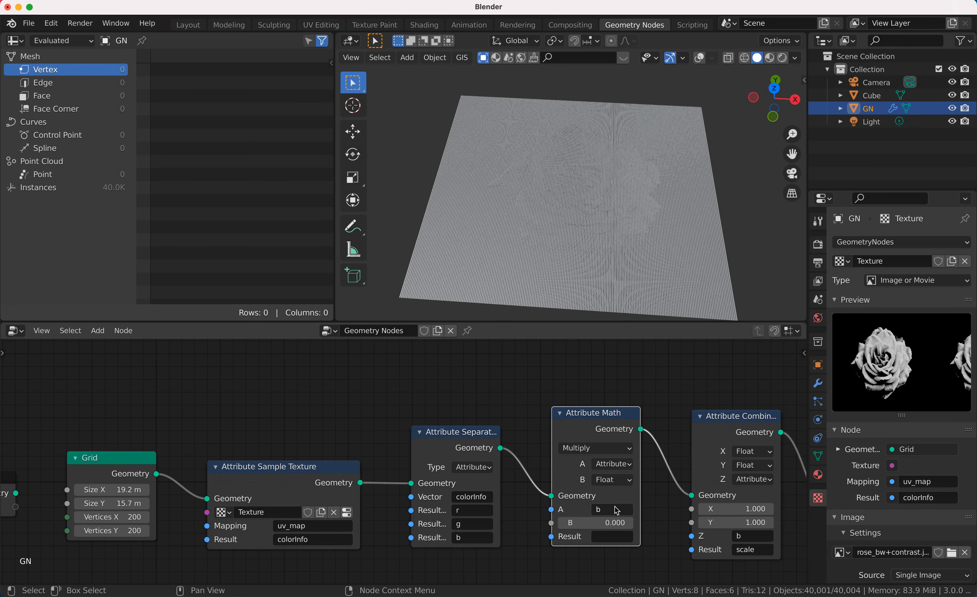
click(608, 521)
text(100)
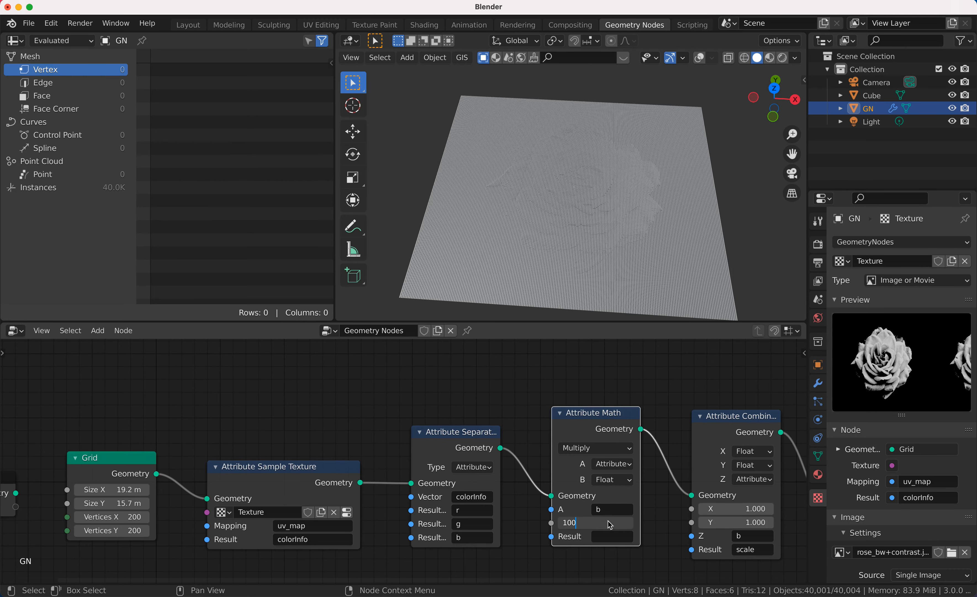
key(Return)
click(610, 537)
text(b)
key(Return)
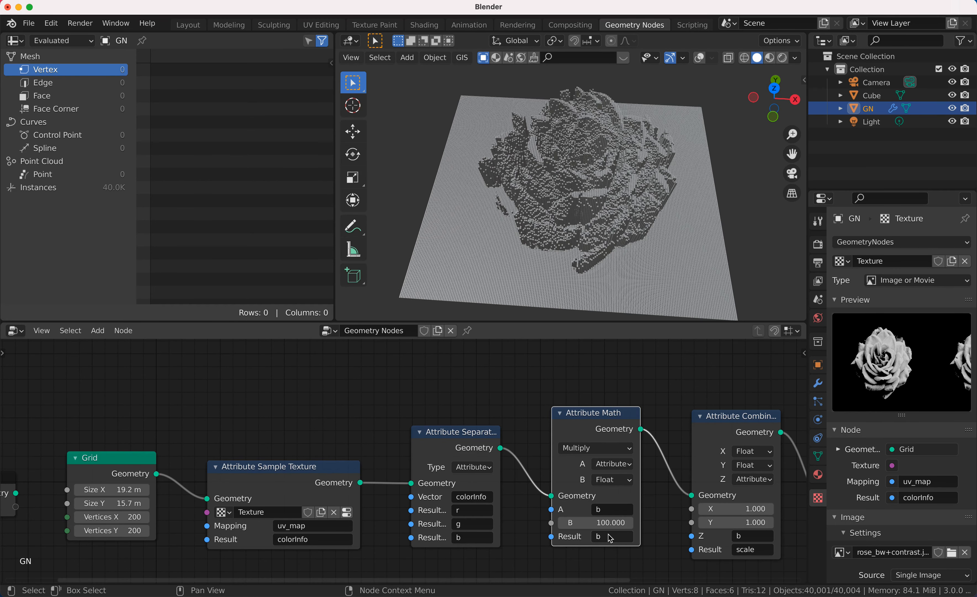
Show the instance grid from directly above in rendered viewport shading.
key(KP_7)
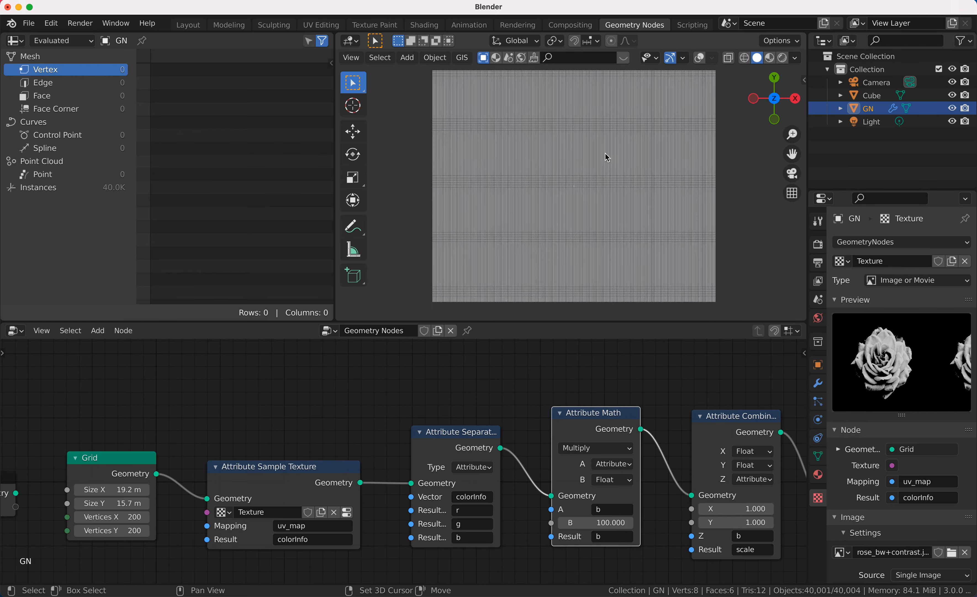
scroll(605, 153, down, 5)
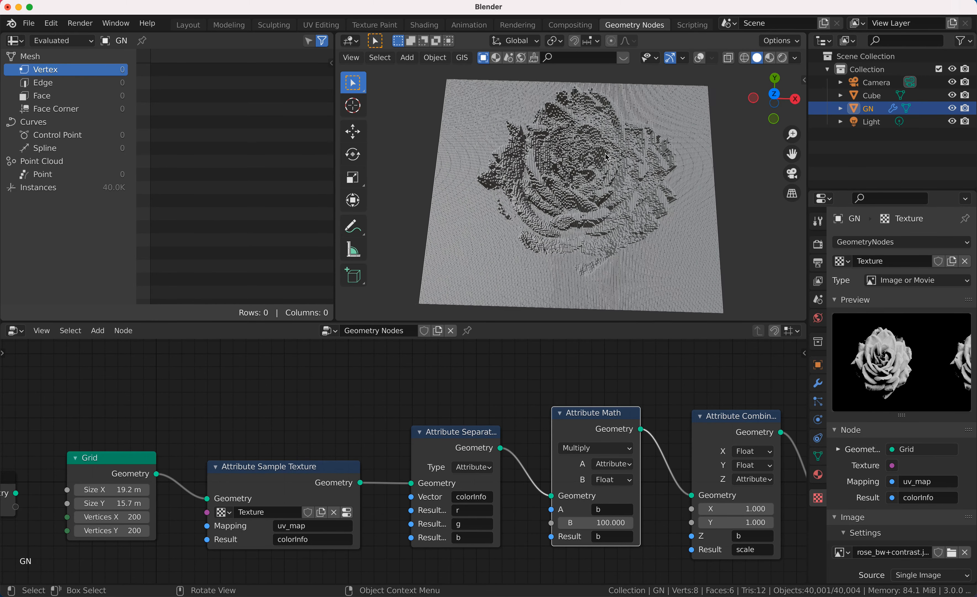
scroll(605, 153, down, 3)
key(KP_7)
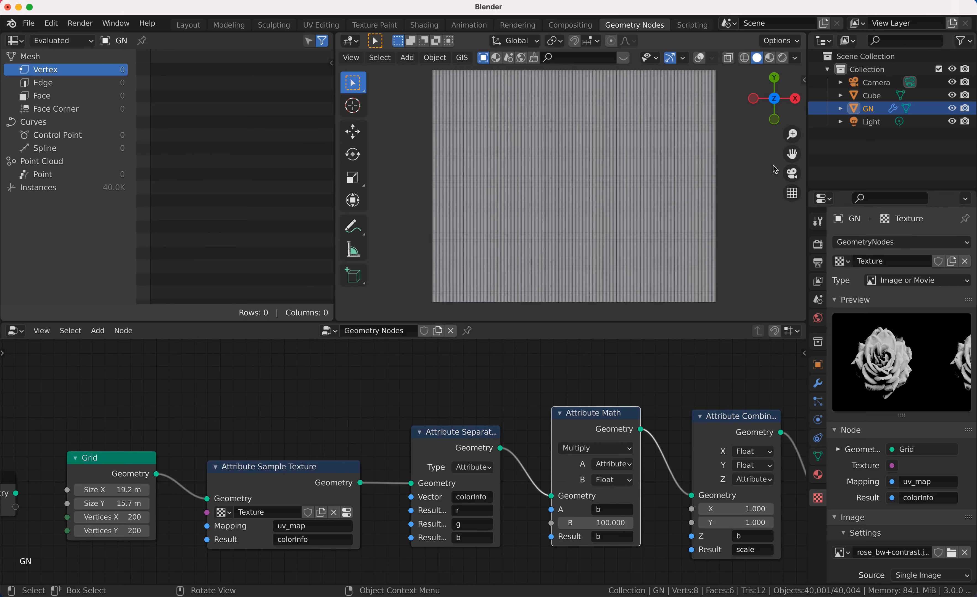
click(782, 59)
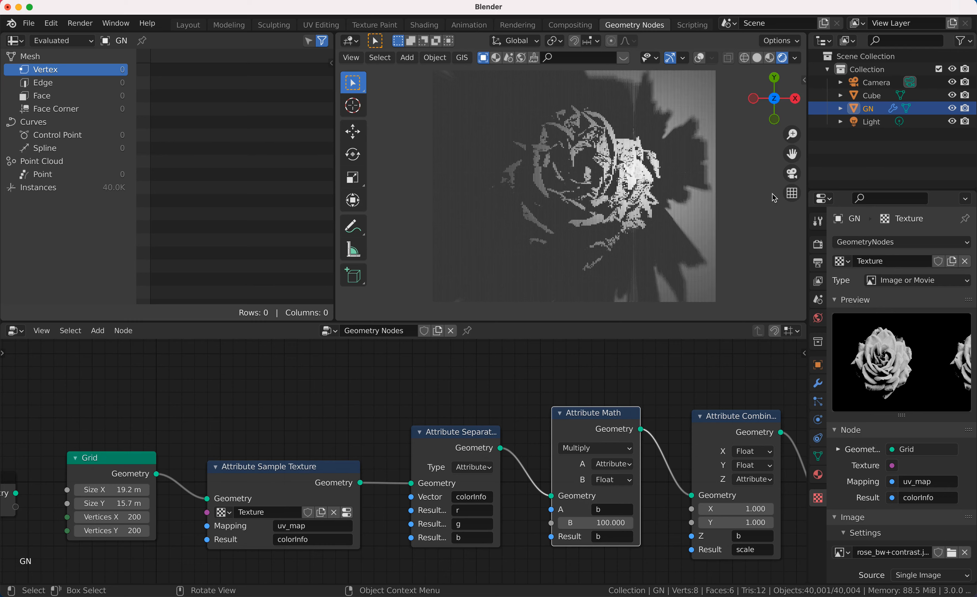
Create world nodes with Easy HDRI and load the HDRI folder as its image source.
key(n)
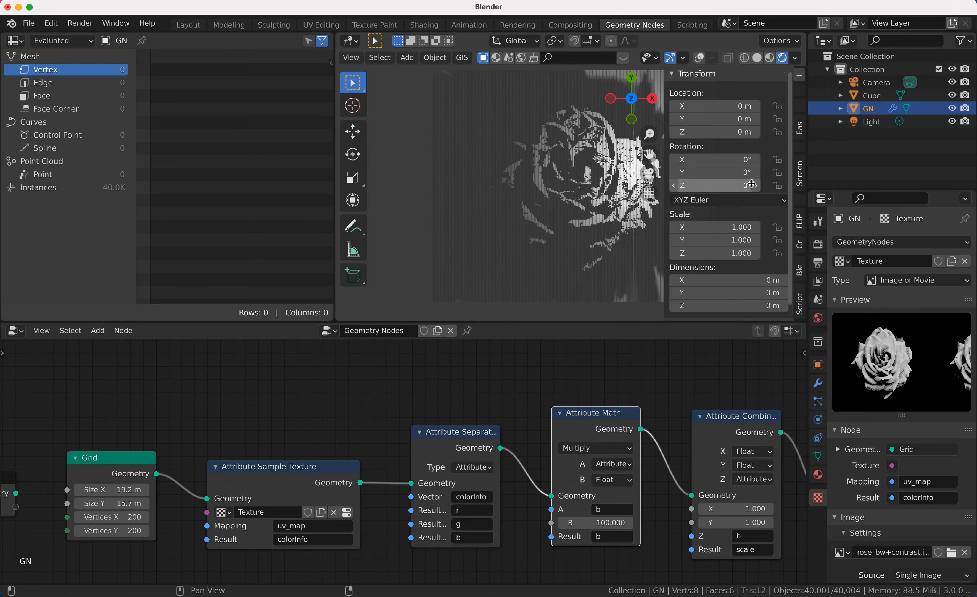
click(799, 138)
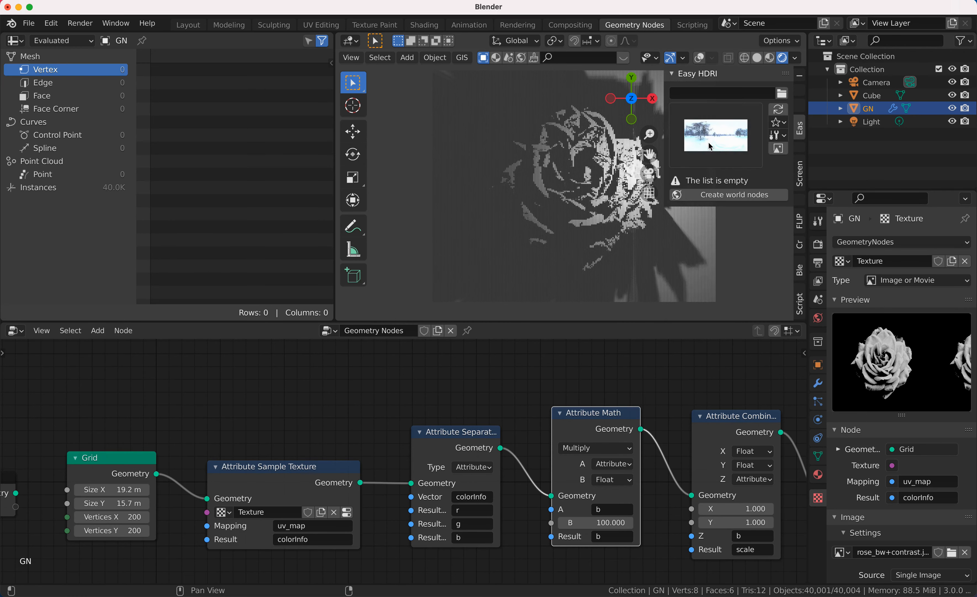
click(718, 196)
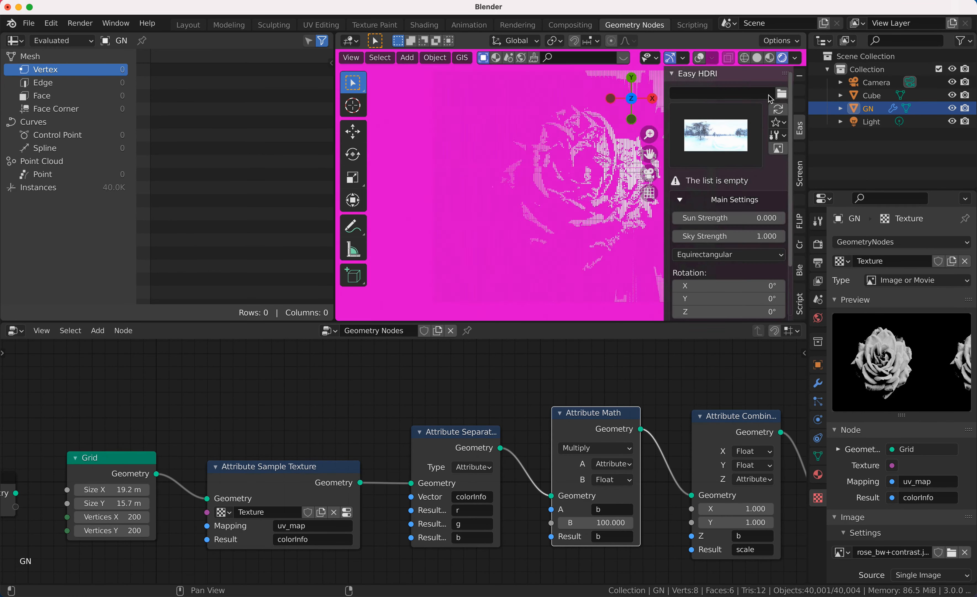
click(781, 94)
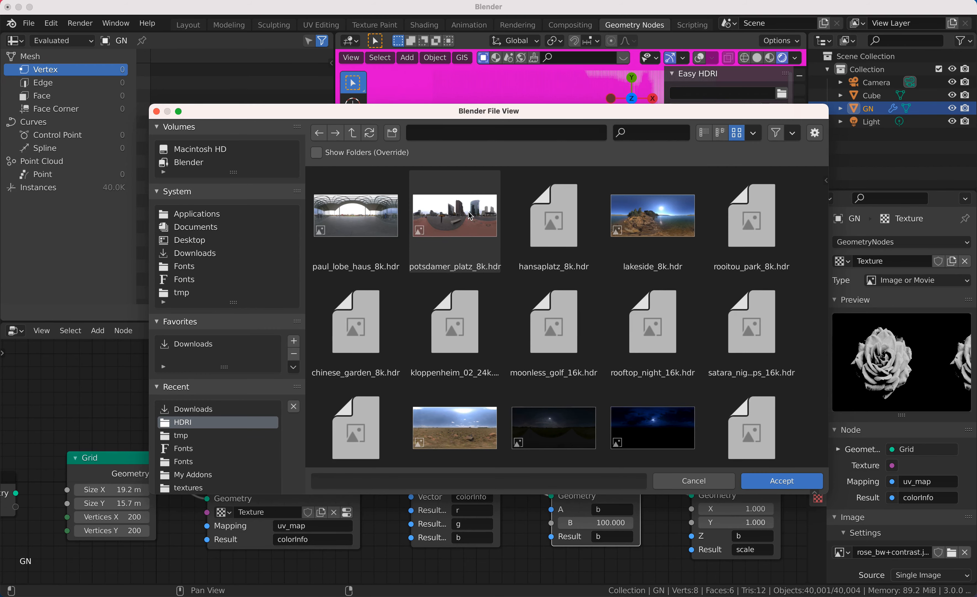
click(782, 480)
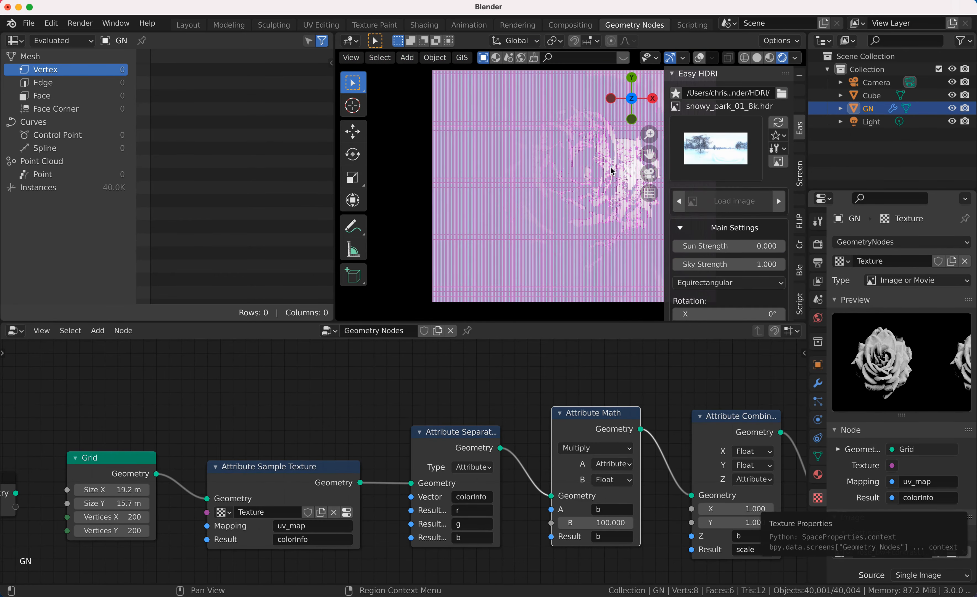
Use potsdamer_platz_8k.hdr as the world environment and make the world background transparent.
click(711, 147)
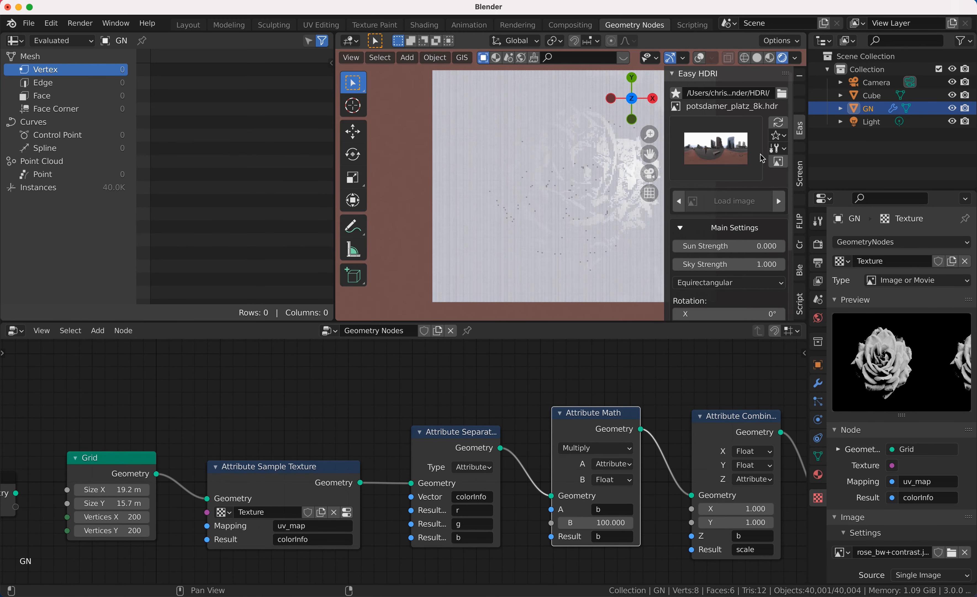
click(778, 161)
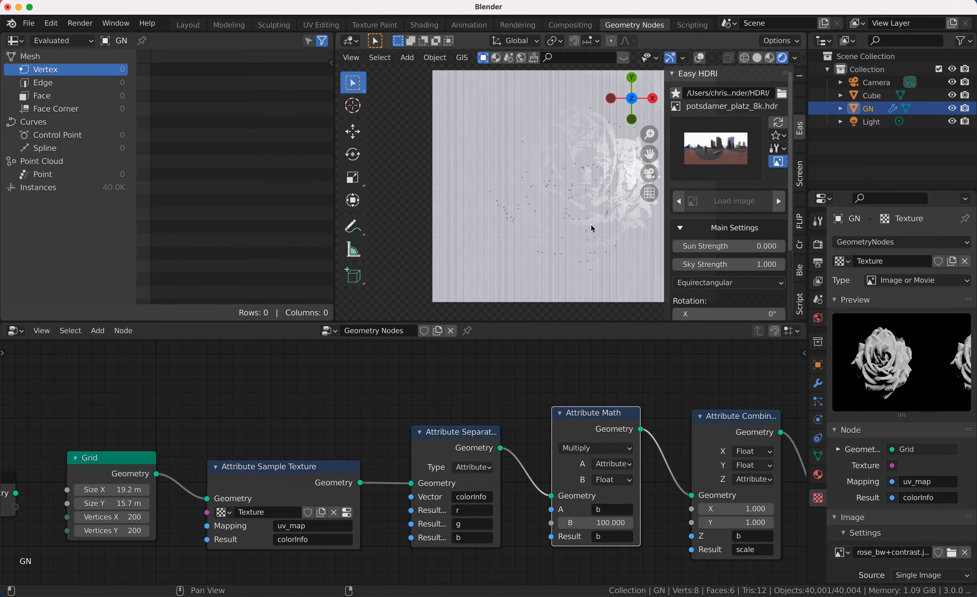
key(n)
Delete the Light object and switch the render engine to Cycles.
click(877, 123)
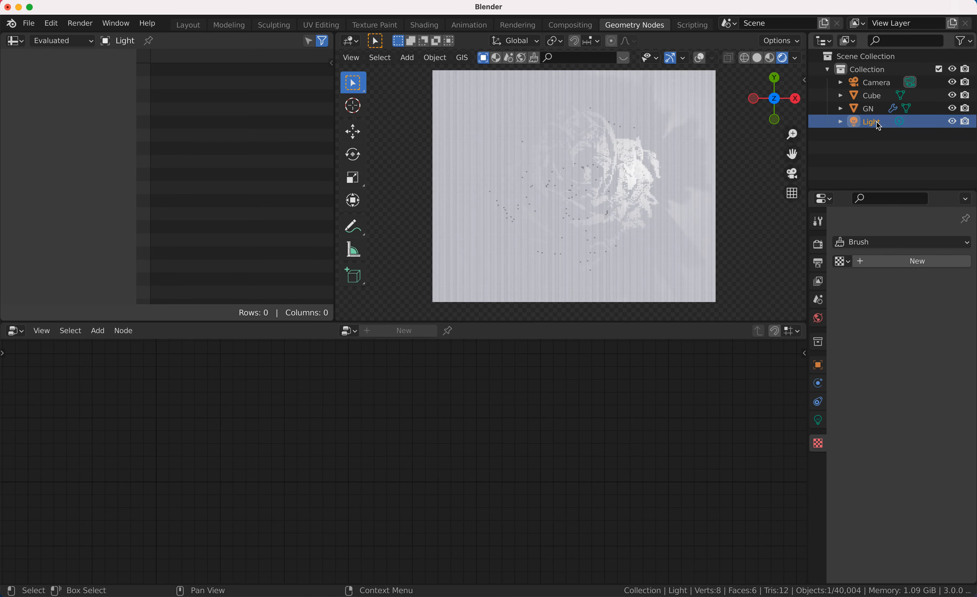
key(x)
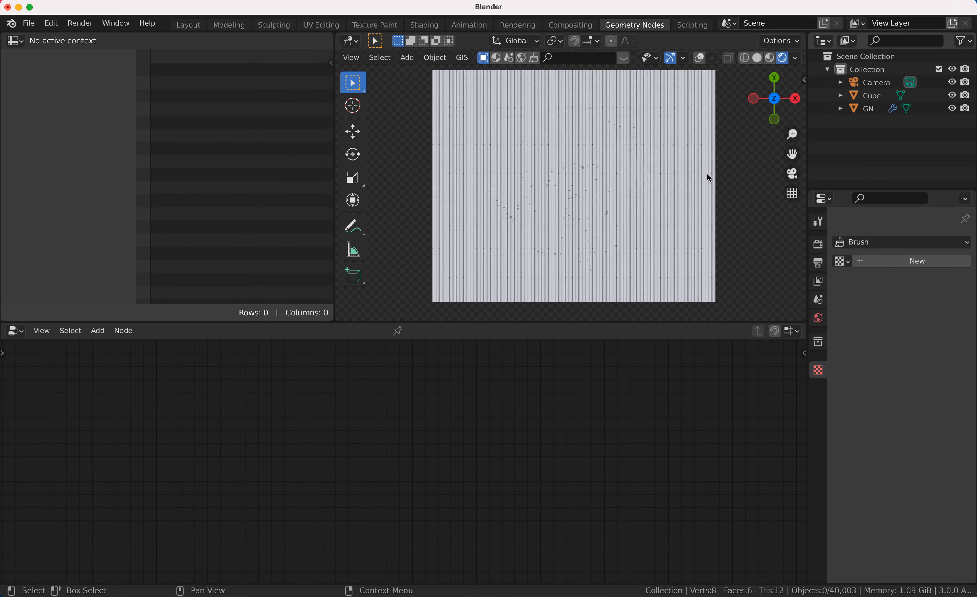
click(817, 220)
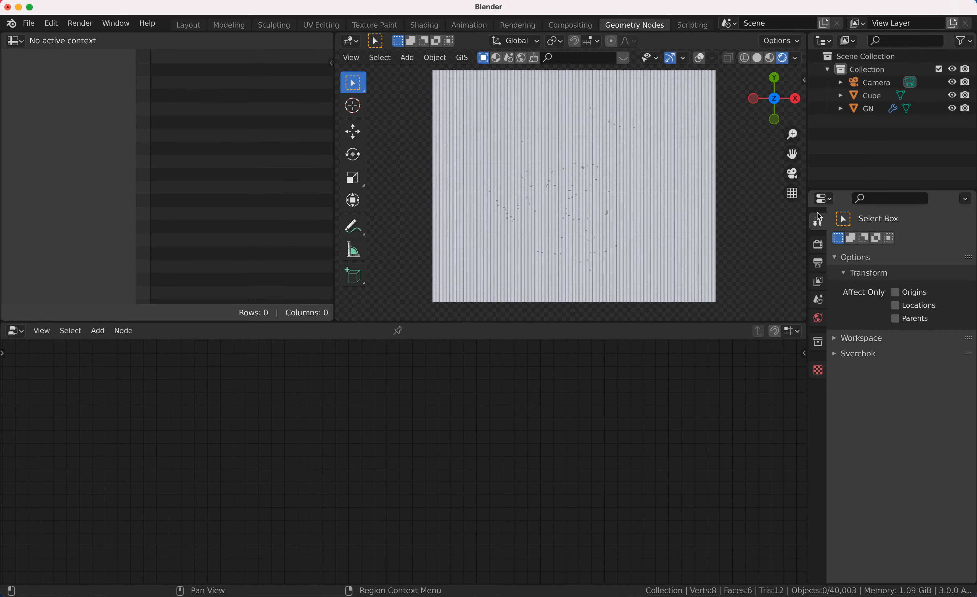
click(818, 244)
click(905, 244)
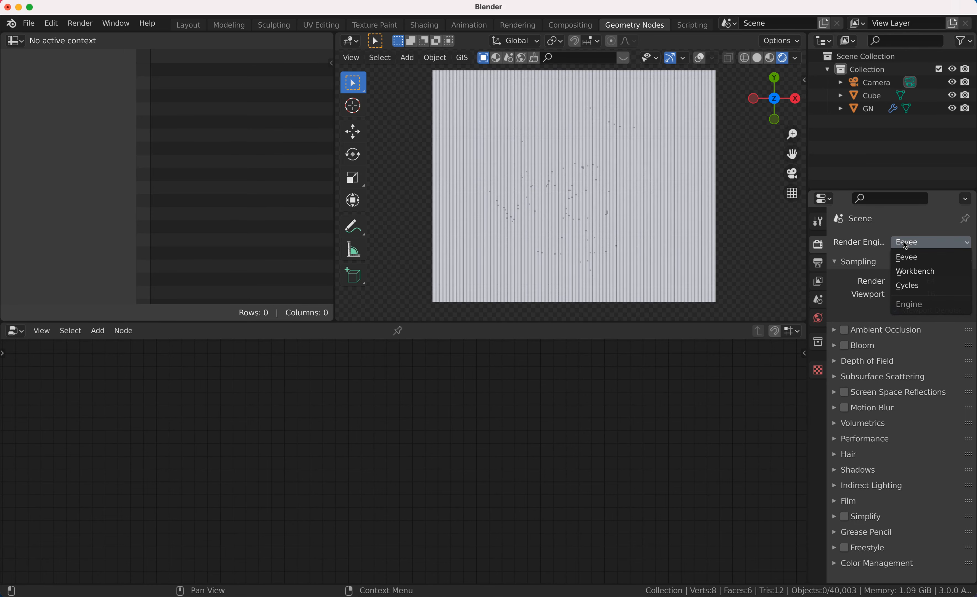
click(910, 286)
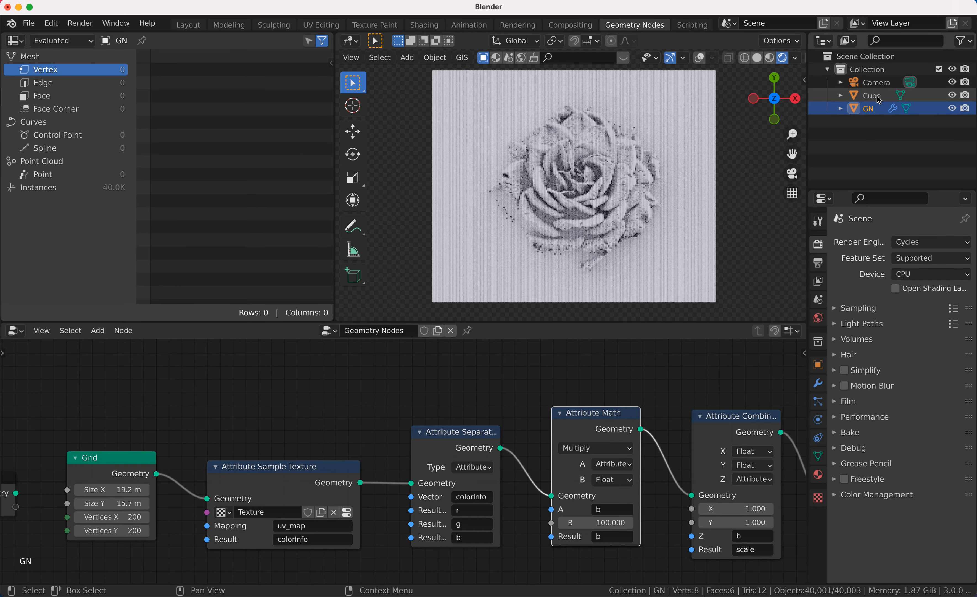
Change the Base Color of the Cube's material to a pale yellow.
click(872, 95)
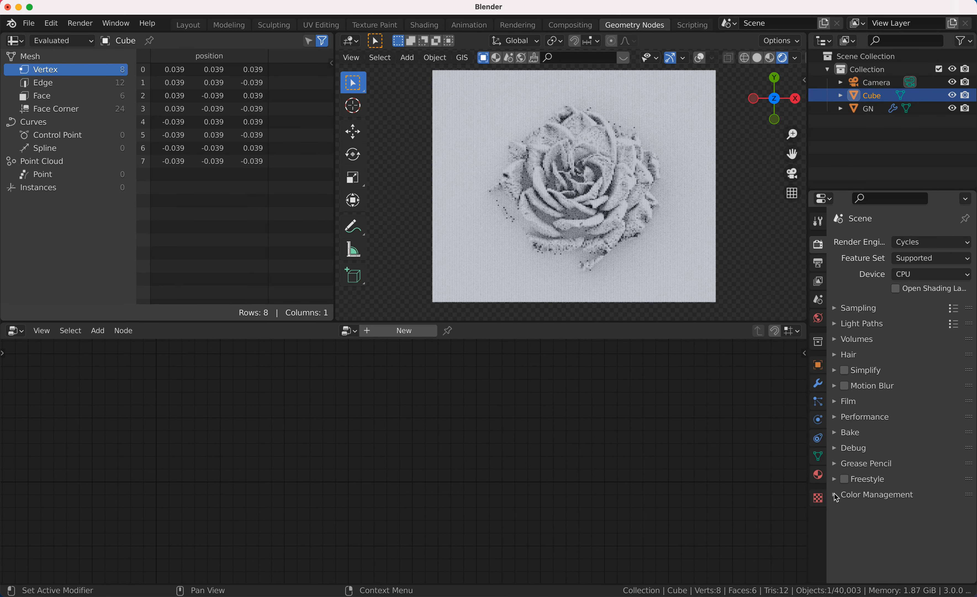
click(817, 474)
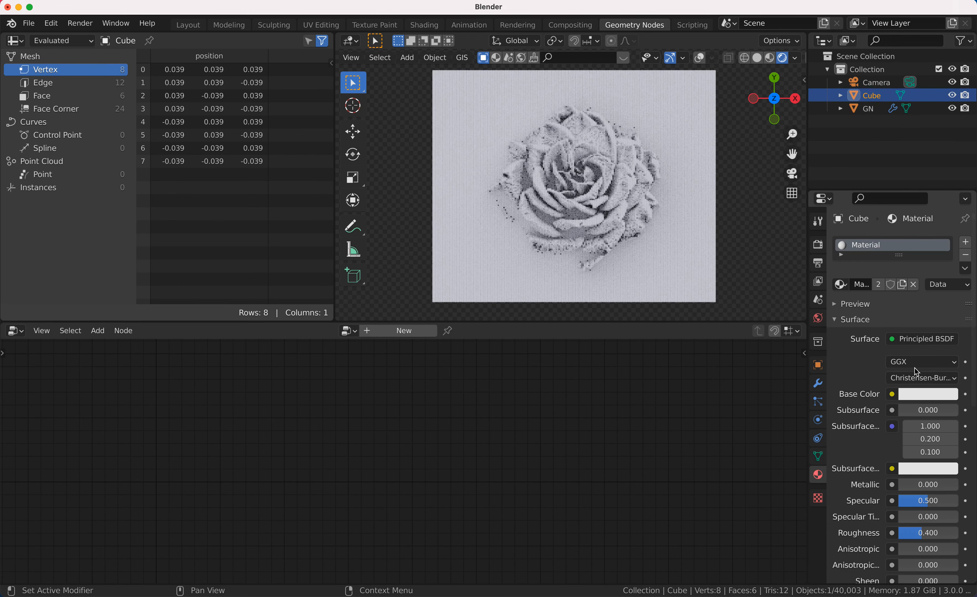
click(917, 396)
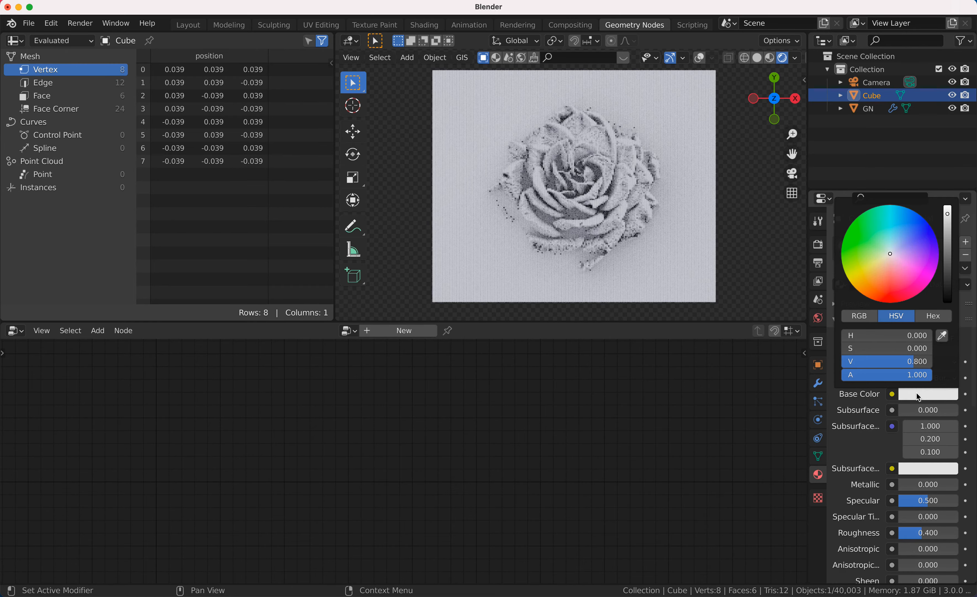
click(879, 250)
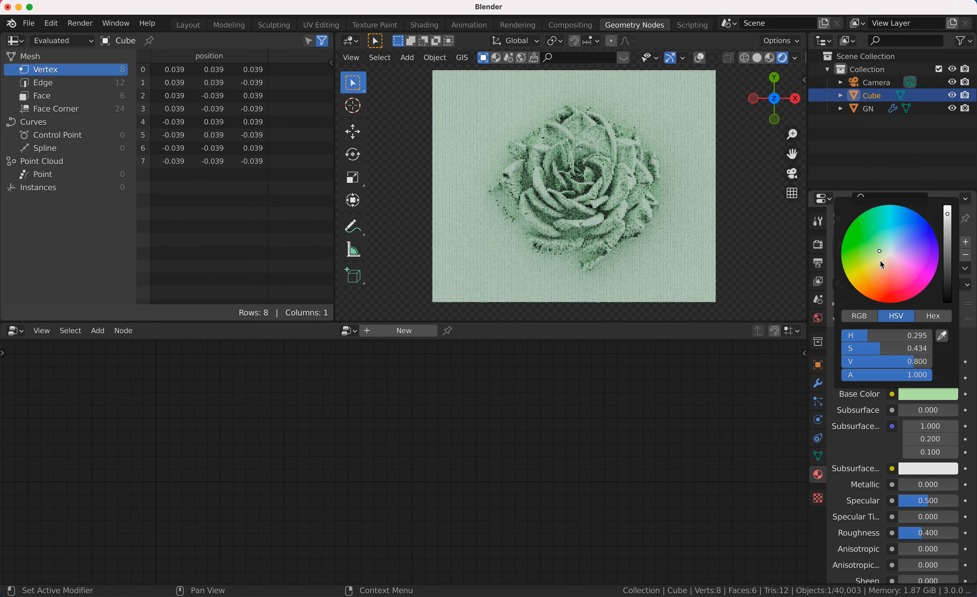
click(878, 261)
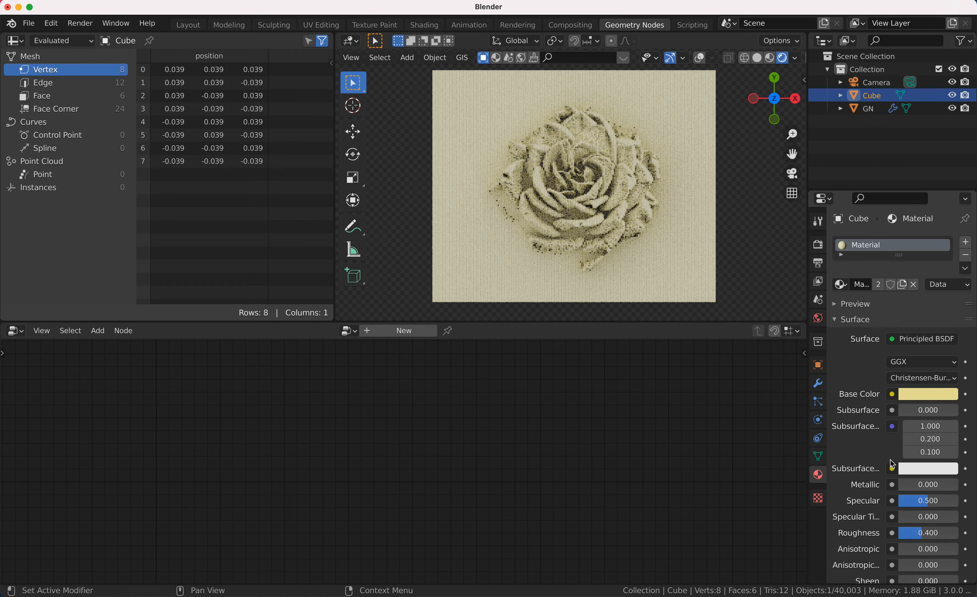
Set the Cube material's Metallic to 0.778 and its Roughness to 1.000.
drag(911, 484, 959, 483)
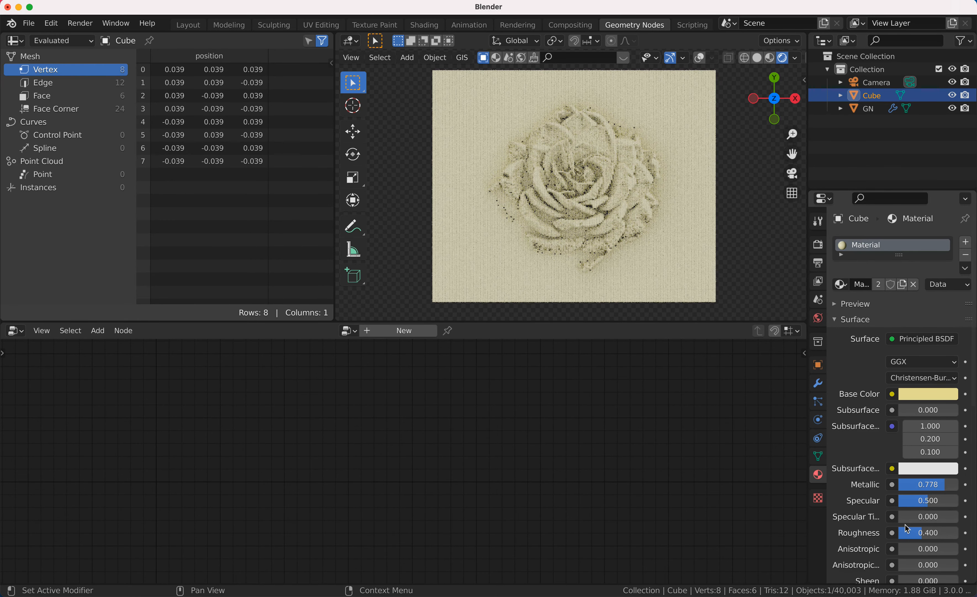
drag(923, 532, 959, 533)
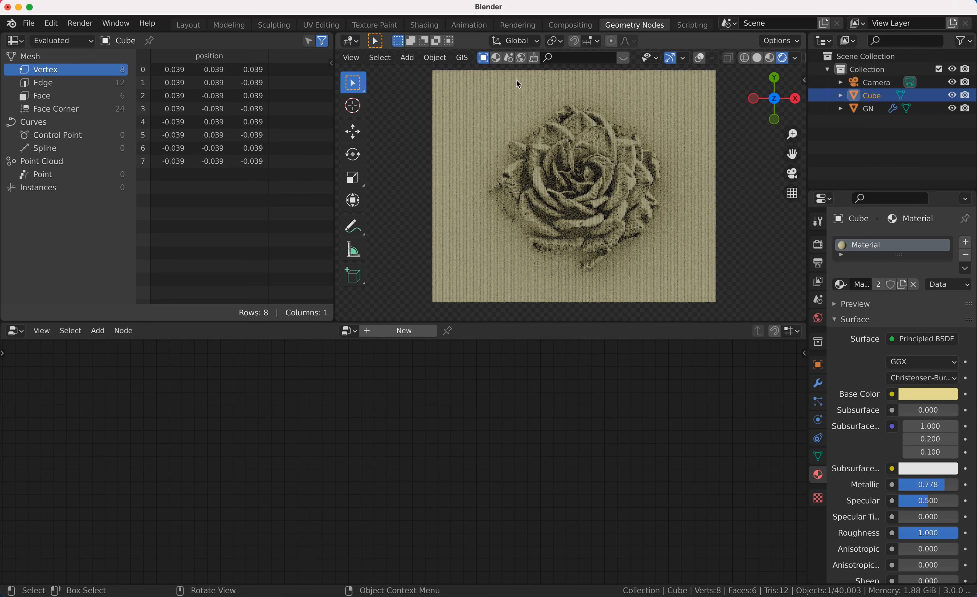
Add a Bevel modifier to the Cube with an Amount of 0.01 m and 15 segments.
click(819, 385)
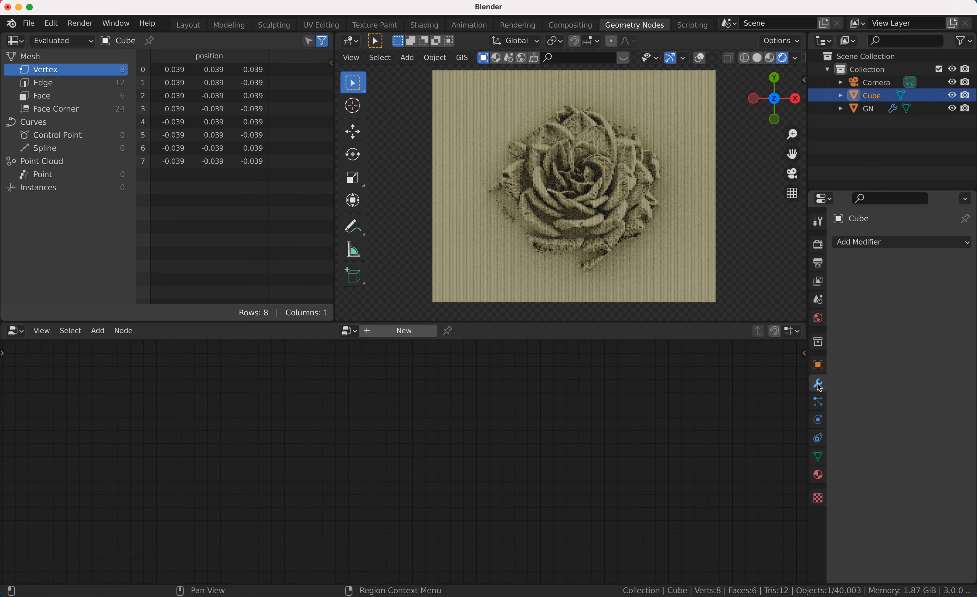
click(868, 243)
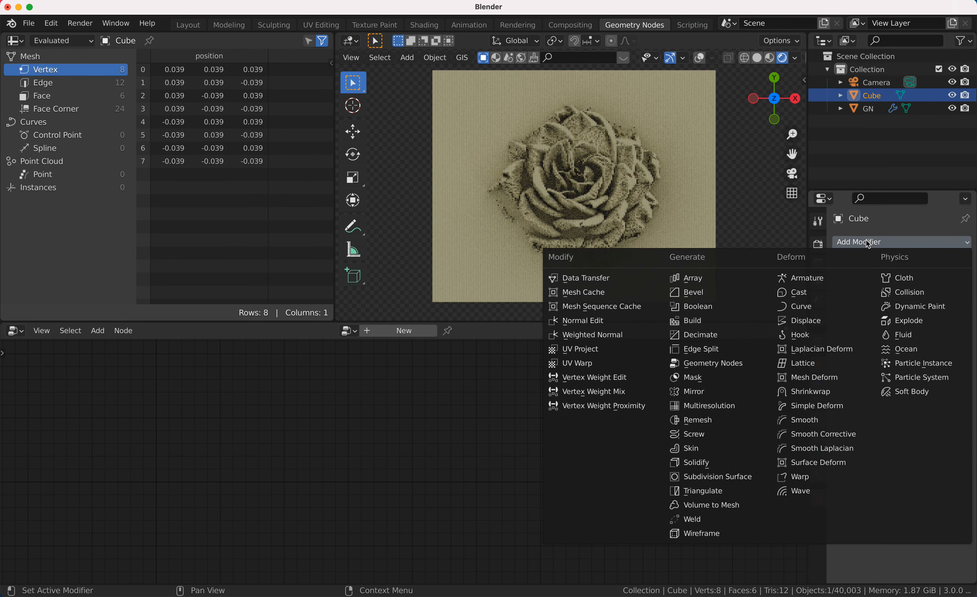
click(721, 294)
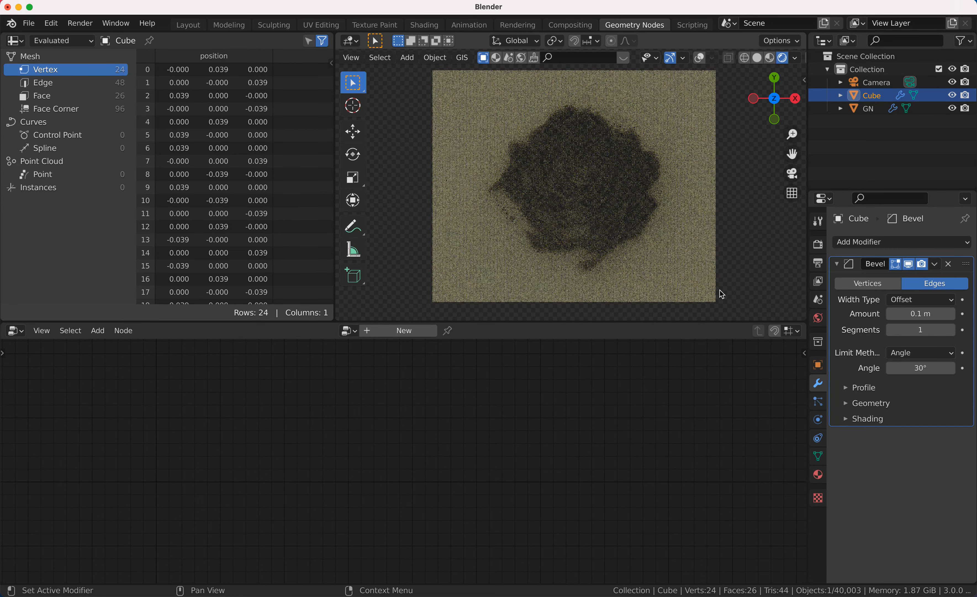
click(917, 316)
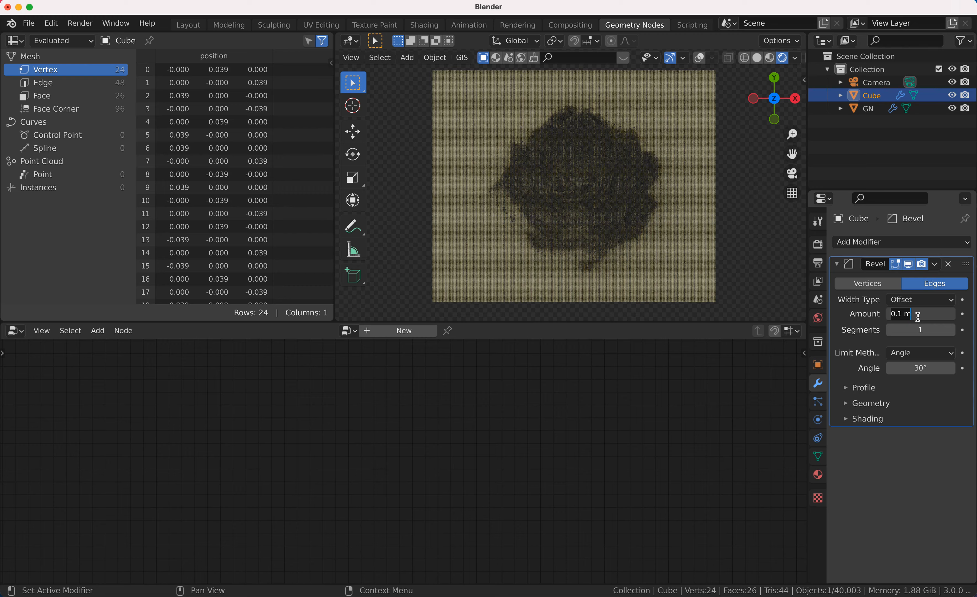
text(.01)
key(Return)
click(921, 329)
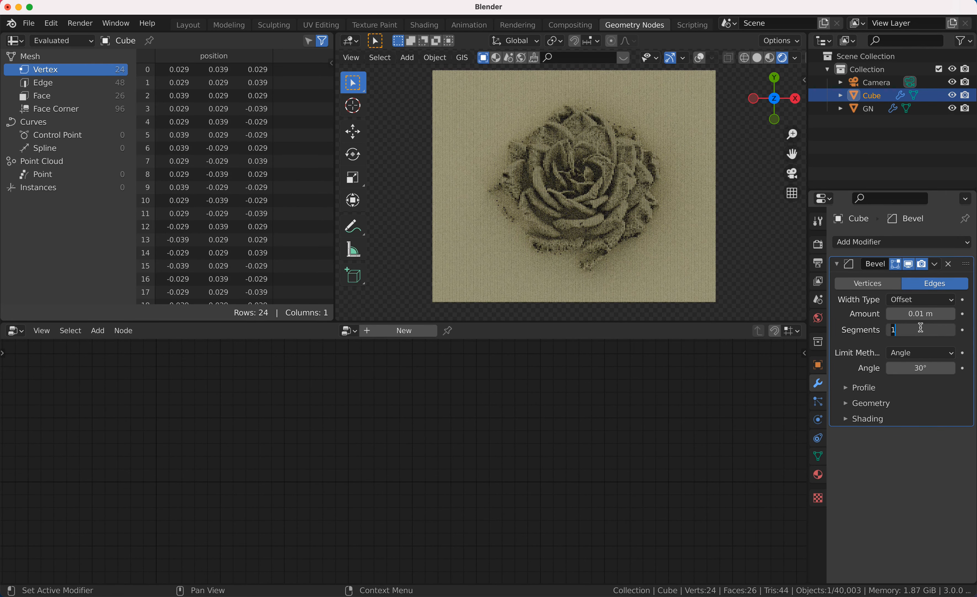
text(15)
key(Return)
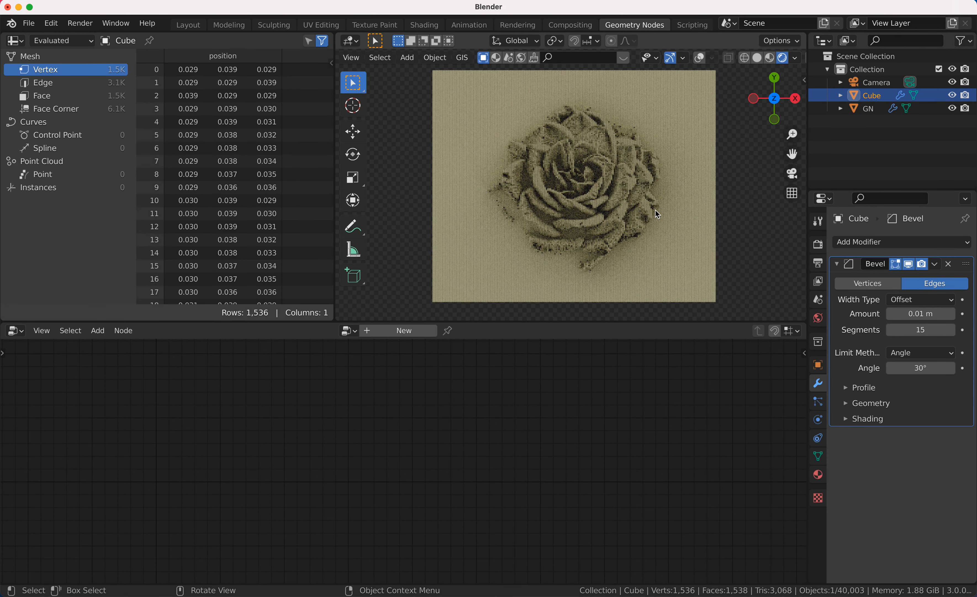
Examine the rendered rose relief from tilted and rotated viewing angles.
middle_drag(656, 210, 572, 246)
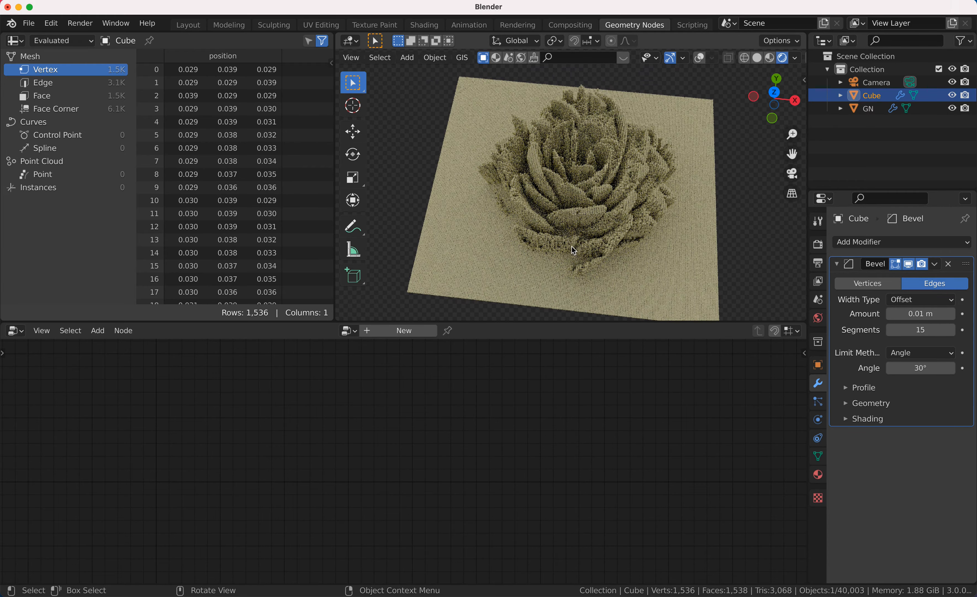
scroll(572, 247, left, 1)
scroll(572, 247, left, 5)
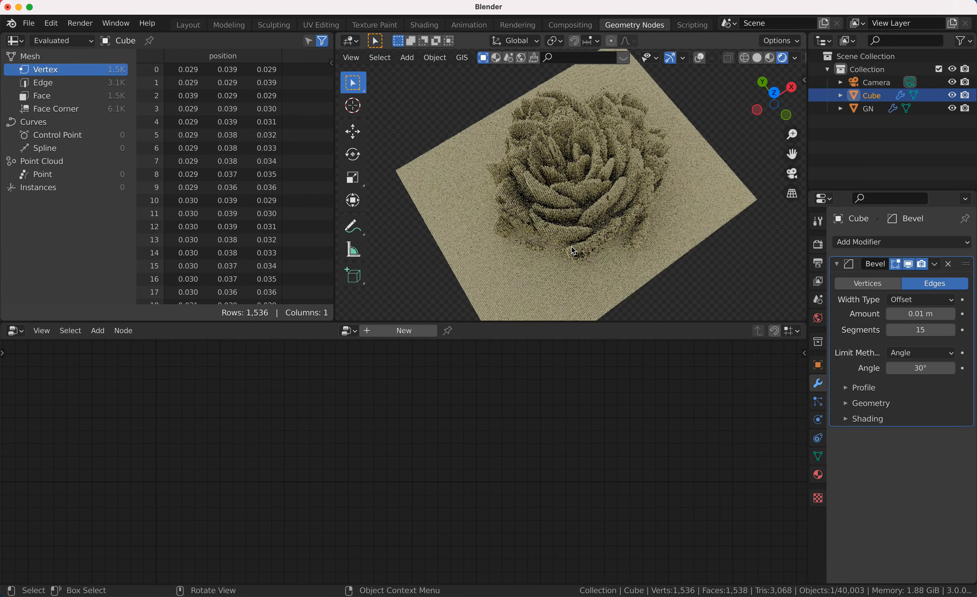
scroll(571, 246, down, 3)
scroll(572, 247, up, 2)
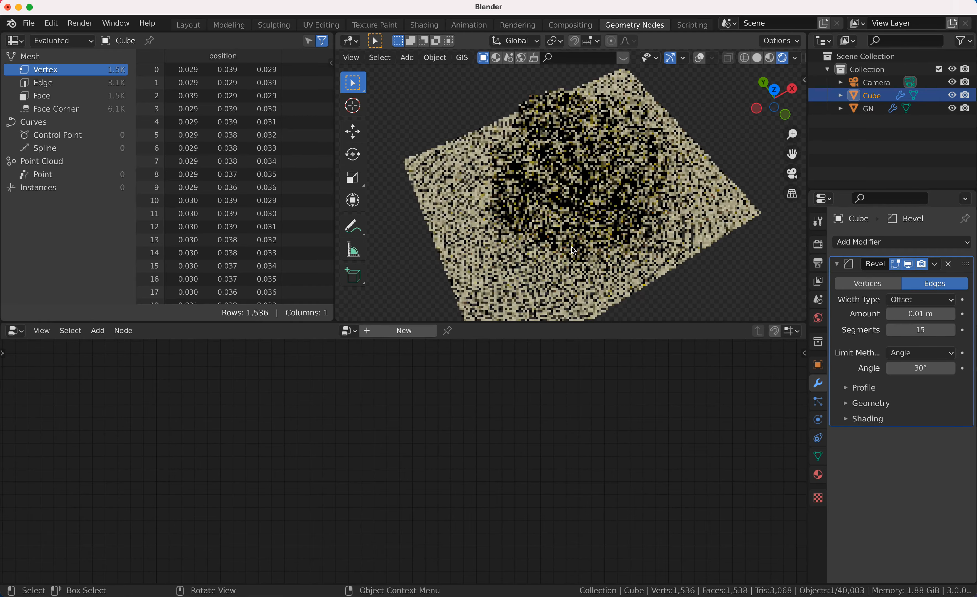
Select the GN relief object and shift its Attribute Separate XYZ node slightly away from the Attribute Math node.
scroll(571, 247, up, 1)
middle_drag(616, 213, 593, 212)
click(594, 212)
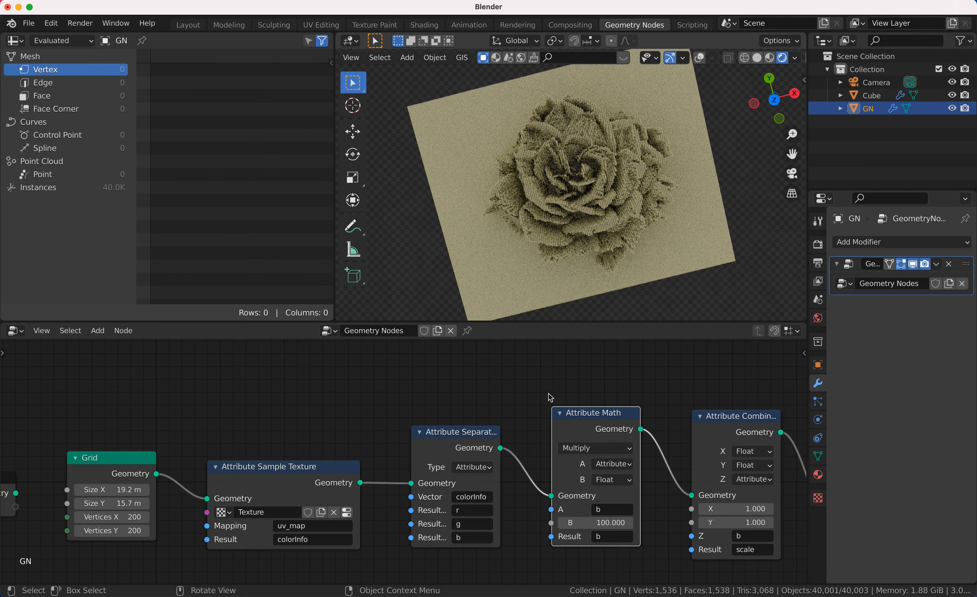
middle_drag(660, 530, 635, 519)
drag(426, 420, 414, 411)
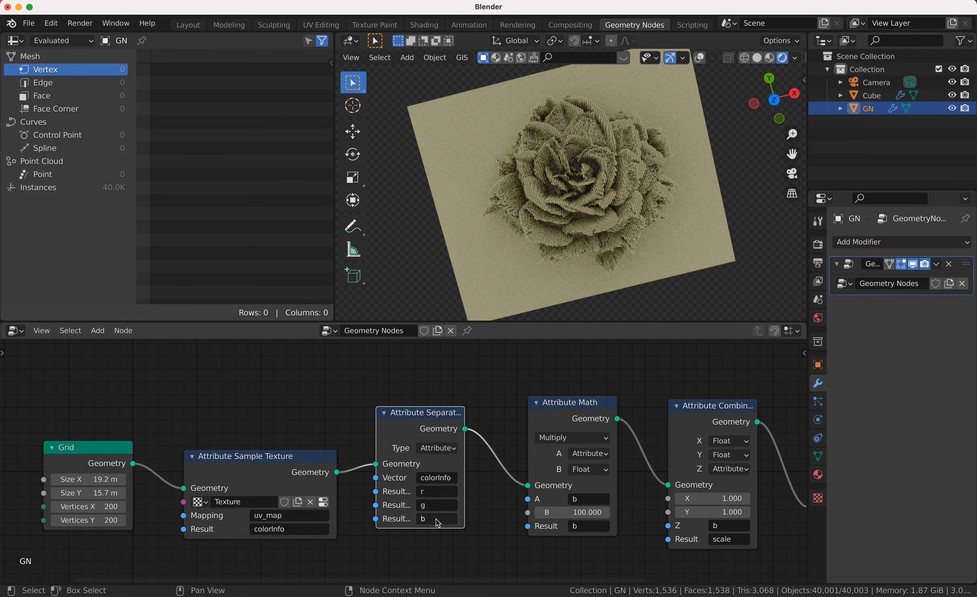
Insert an Attribute Math node on the link between the Attribute Separate XYZ node and the Multiply Attribute Math node.
key(shift+a)
mouse_move(473, 393)
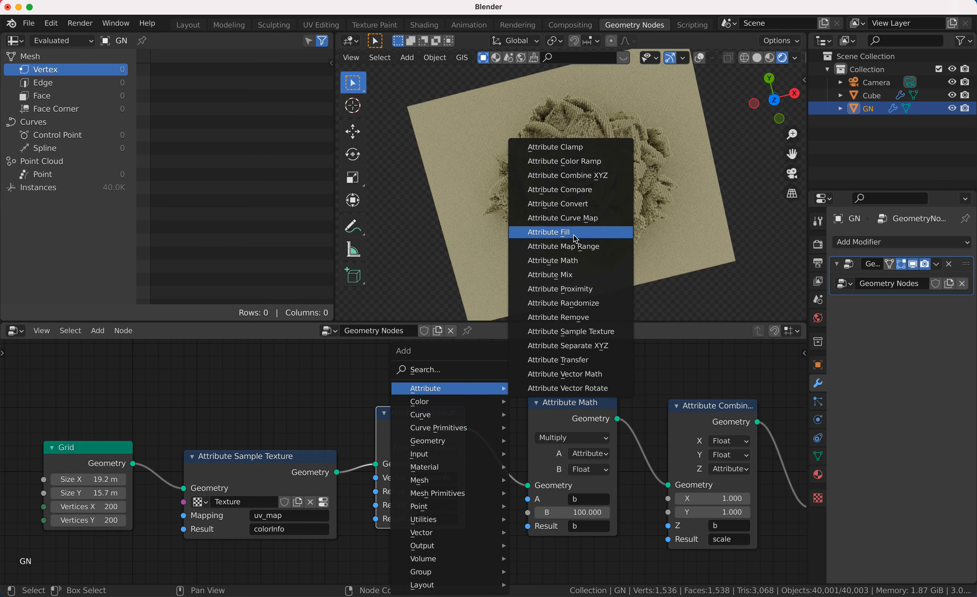
click(573, 261)
click(536, 429)
In the new Add Attribute Math node, set attribute A to b, B to r and the Result to b.
click(577, 521)
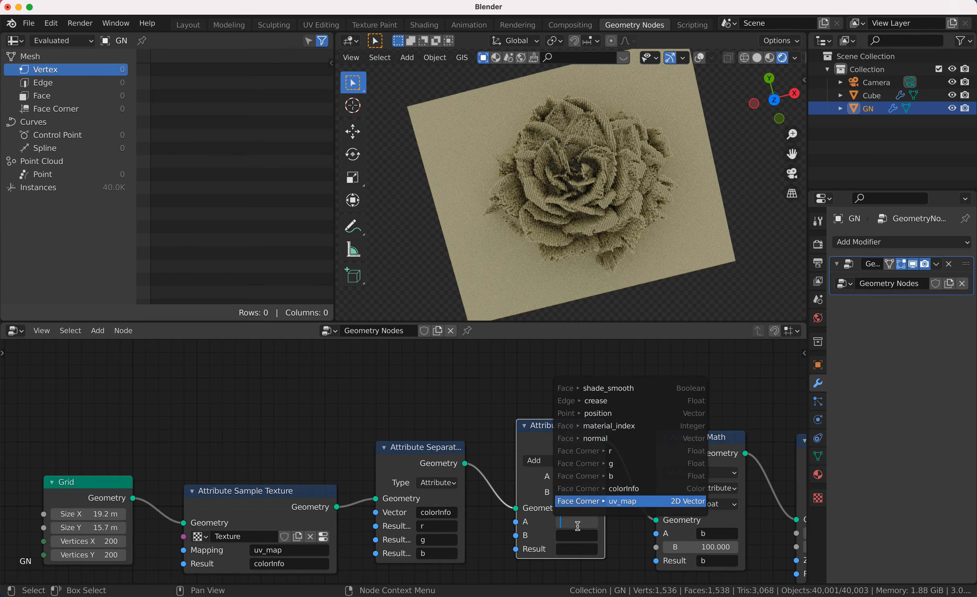
text(b)
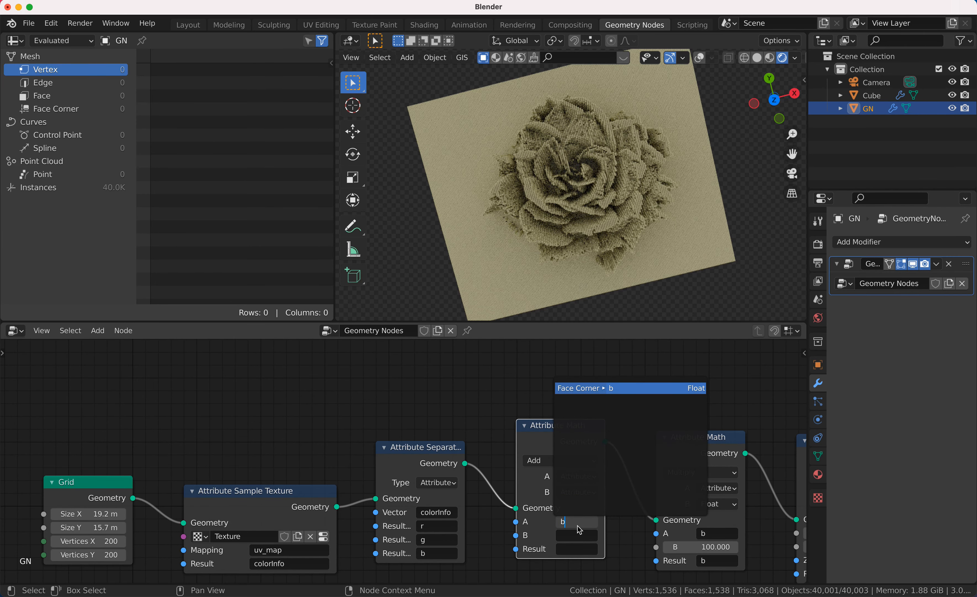
key(Return)
click(576, 534)
text(r)
key(Return)
click(576, 544)
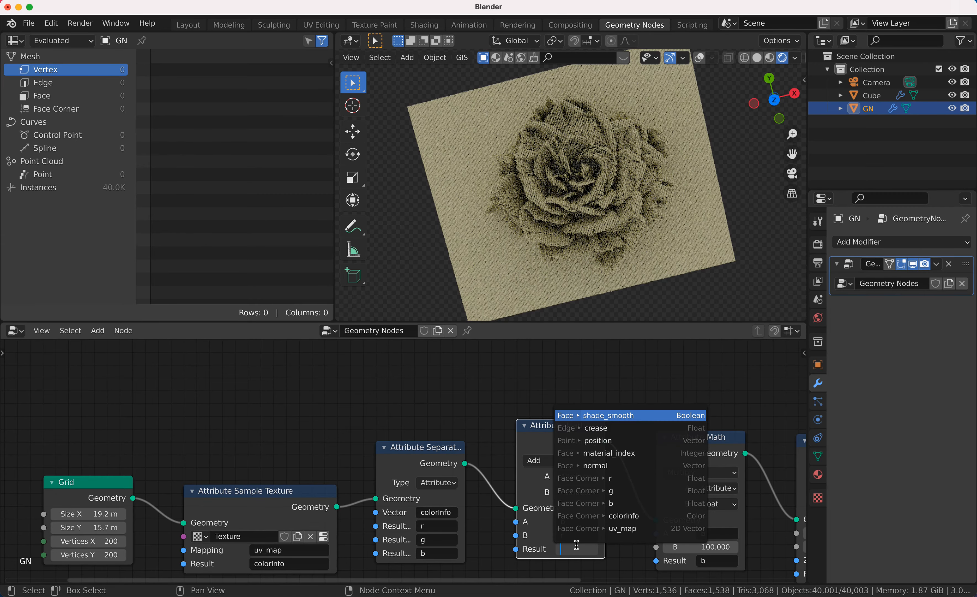
text(b)
key(Return)
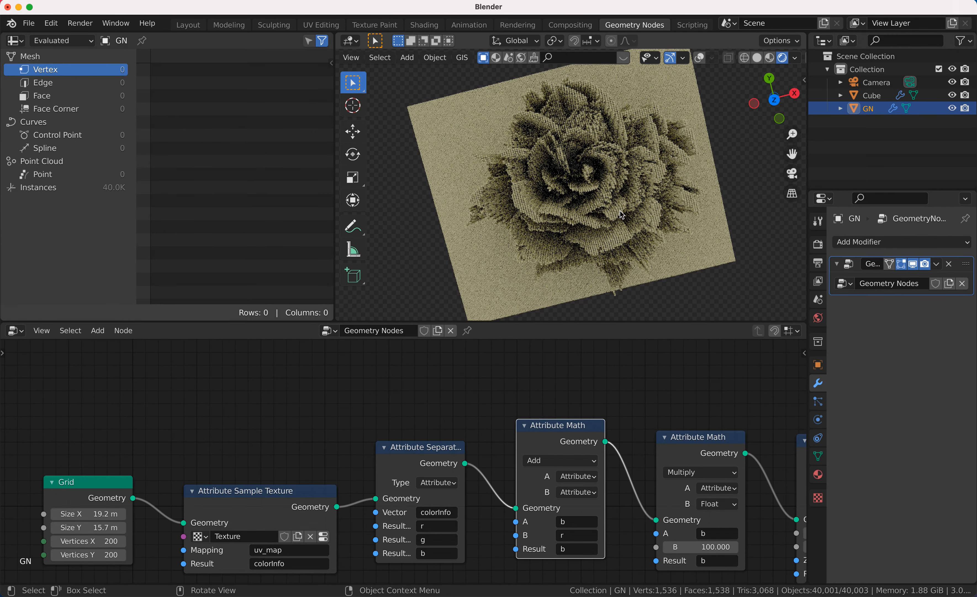
middle_drag(417, 555, 406, 541)
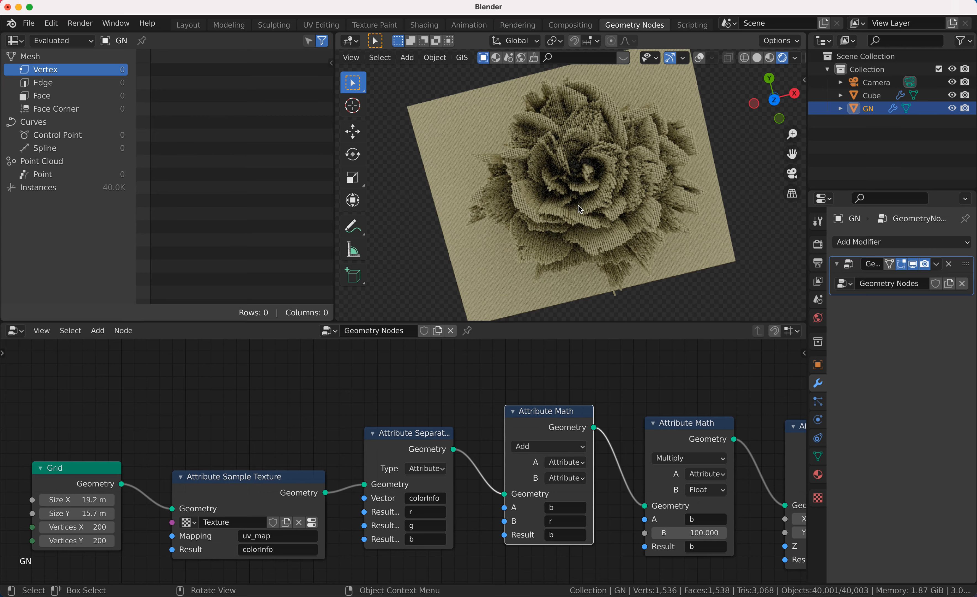